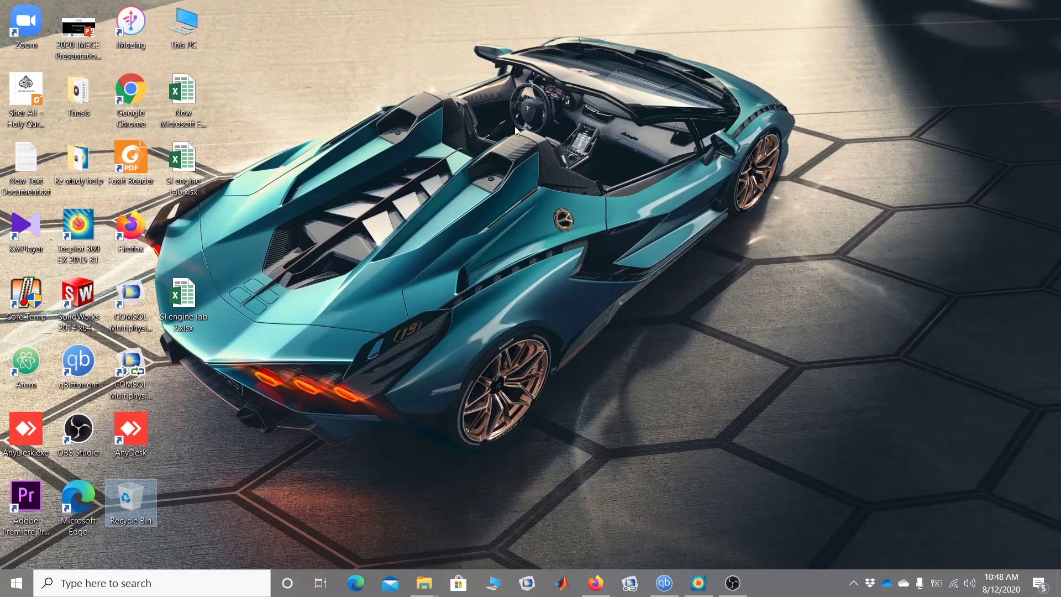
Open the SI engine lab.xlsx workbook from the desktop in Excel and dismiss the LiveLink for Excel notice
left_click(419, 130)
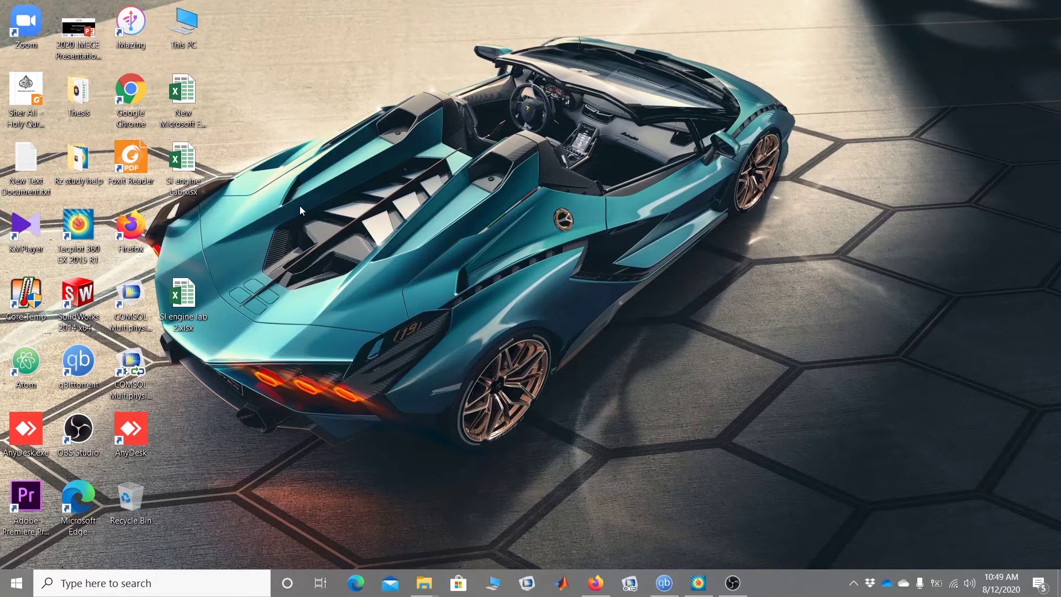
double_click(185, 168)
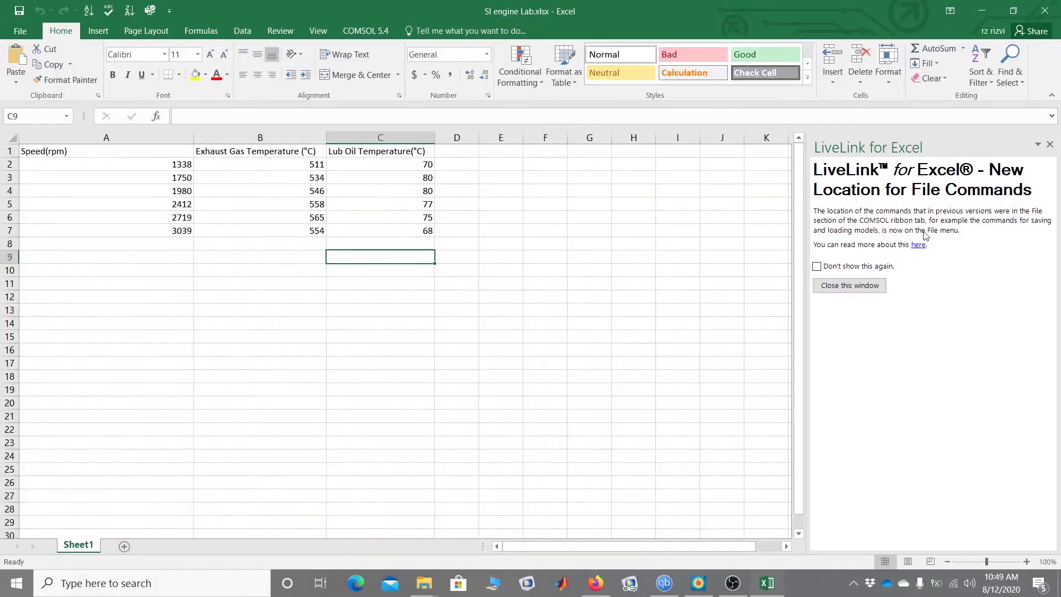
left_click(1050, 145)
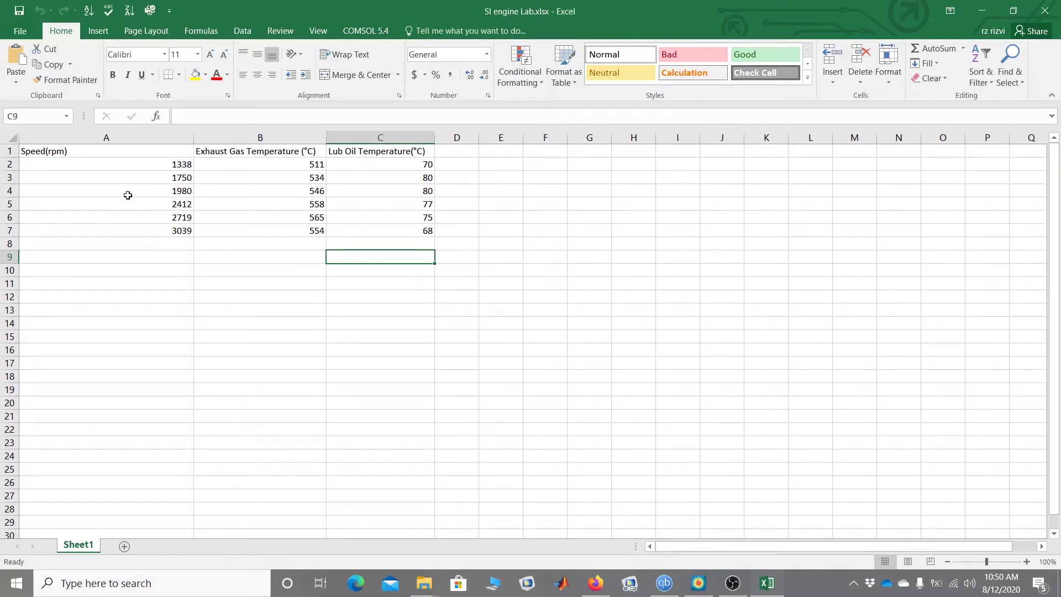
Examine the Speed, Exhaust Gas Temperature and Lub Oil Temperature columns, relating both temperatures to engine speed
left_click_drag(129, 153, 138, 229)
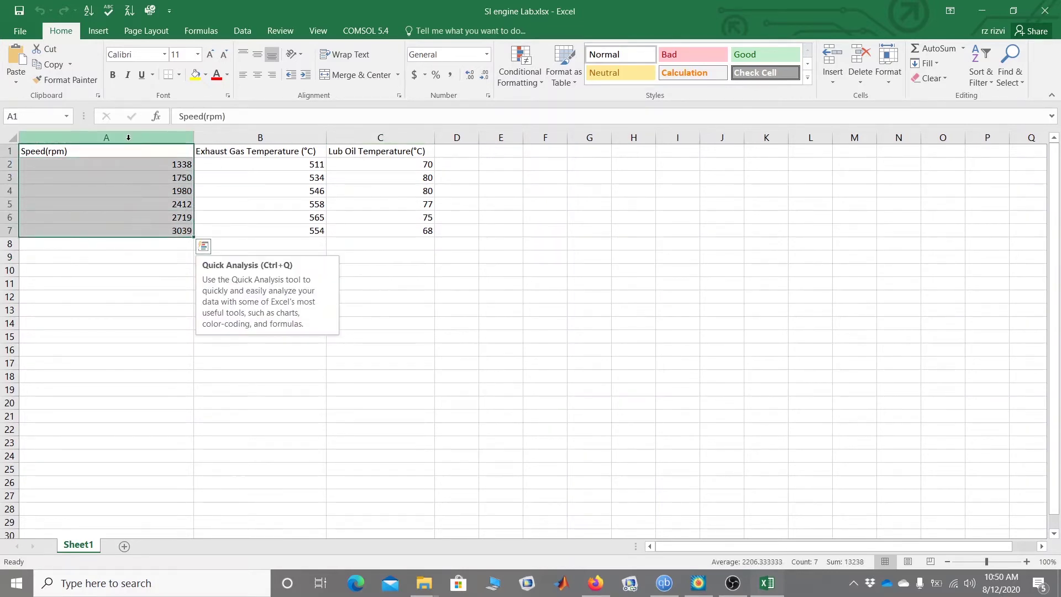
left_click(120, 177)
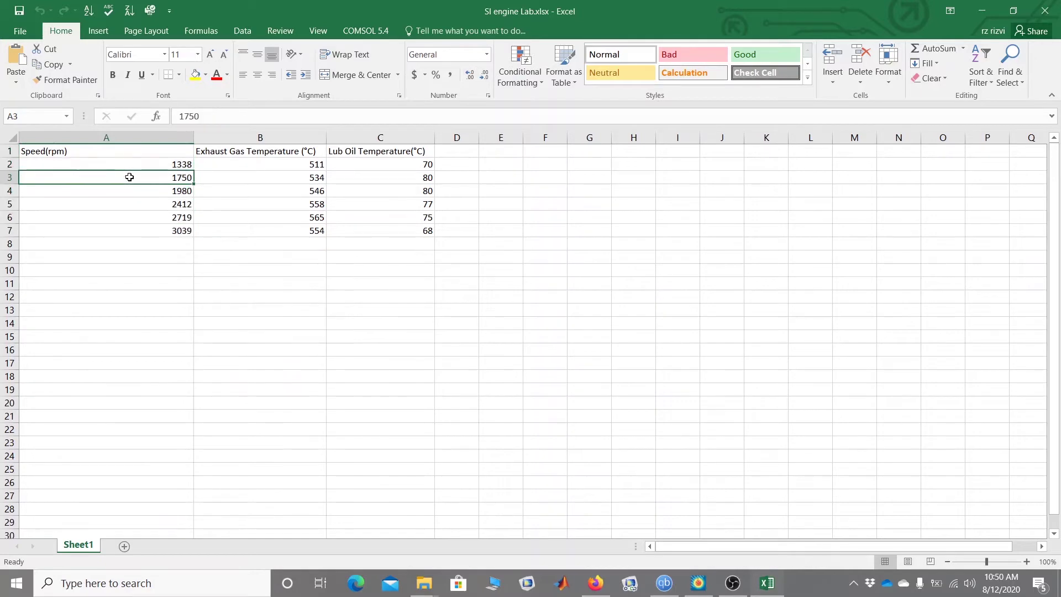
left_click(124, 153)
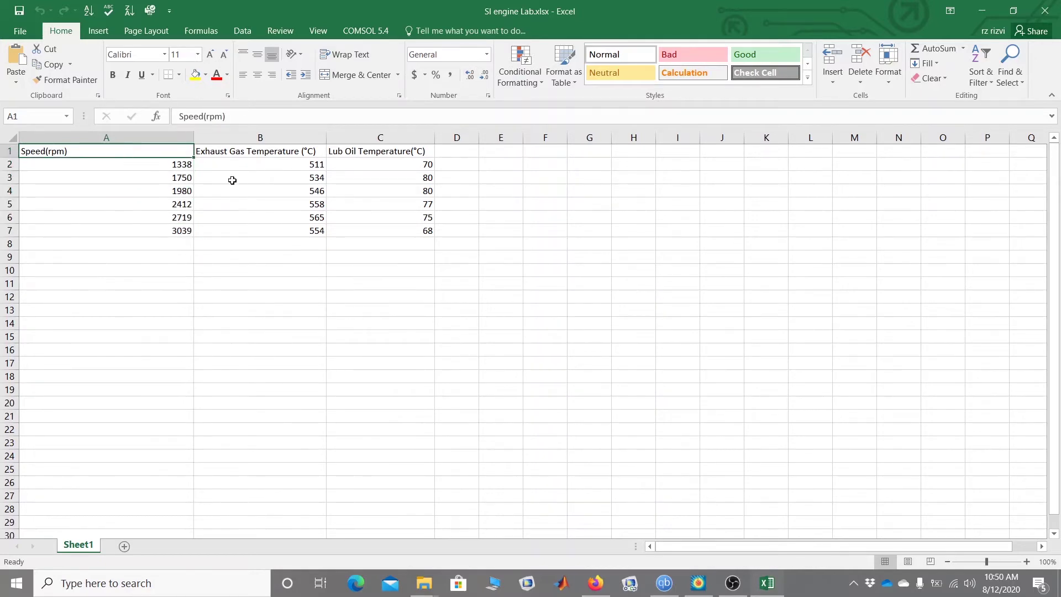
left_click(230, 151)
left_click_drag(230, 152, 232, 224)
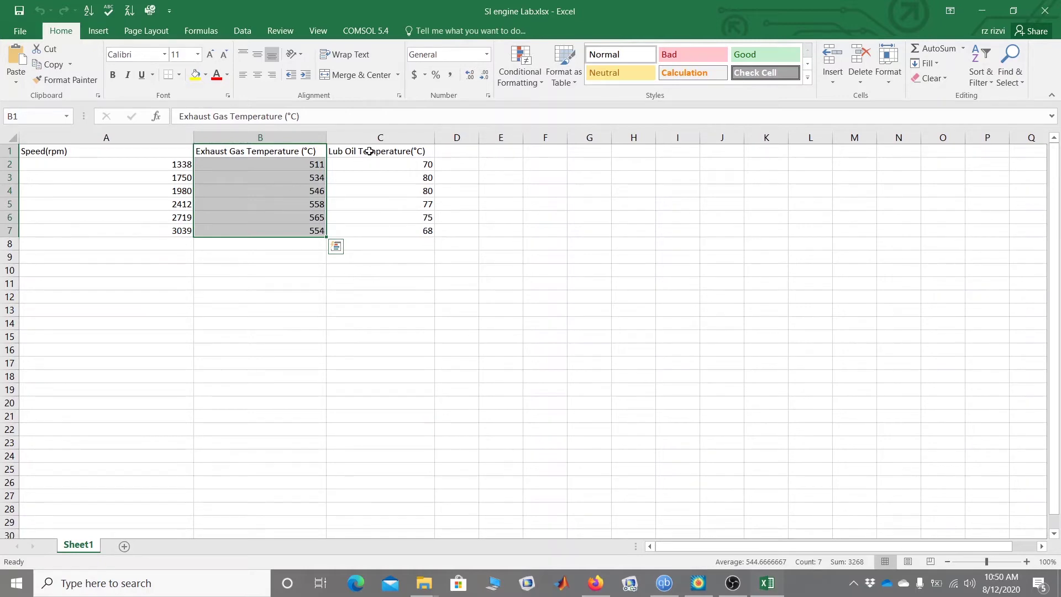
left_click_drag(374, 151, 370, 229)
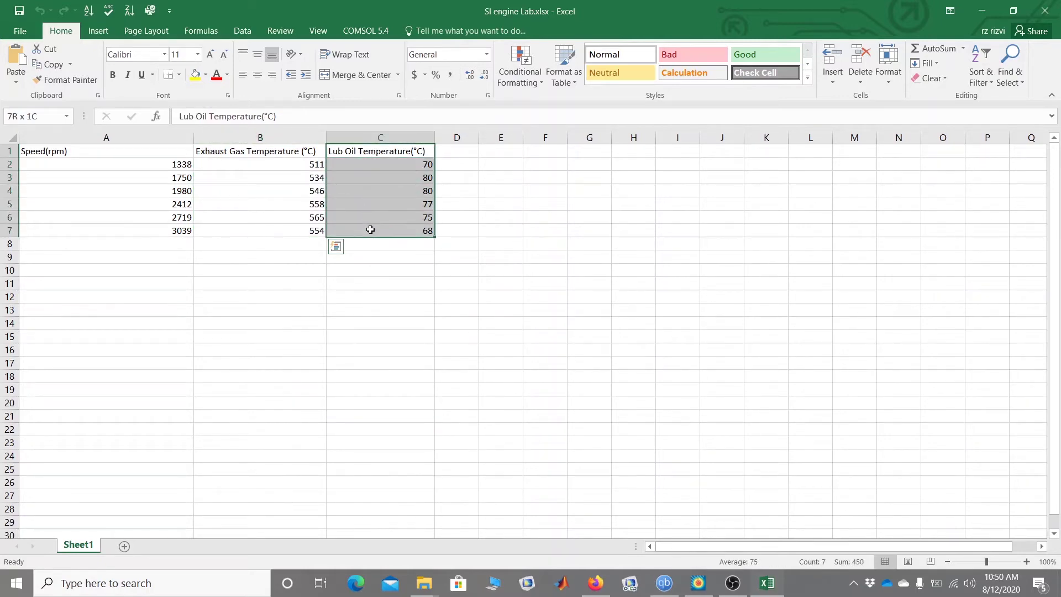
left_click(209, 286)
left_click(138, 243)
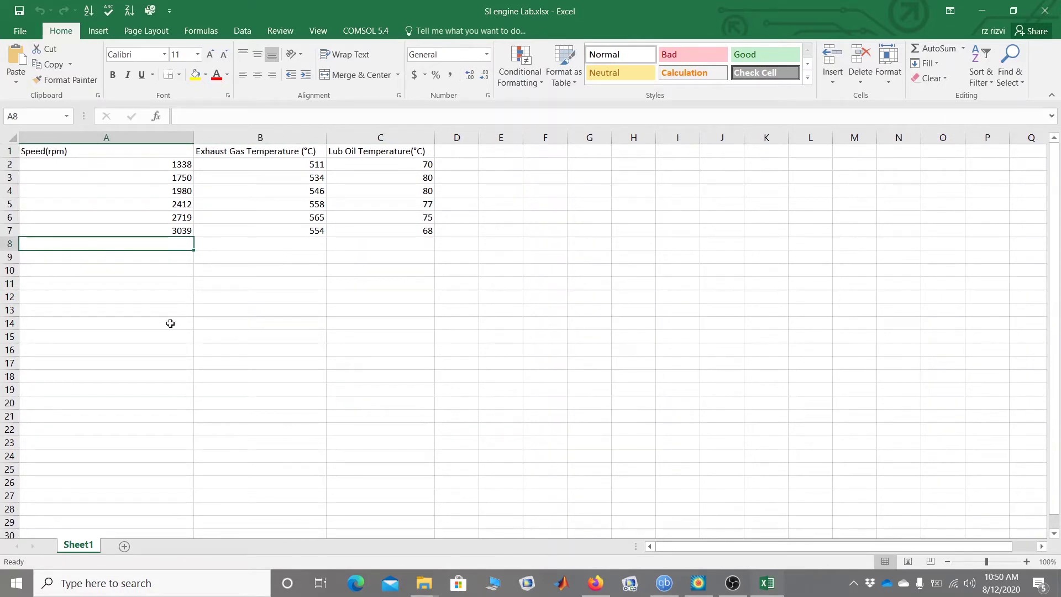
left_click_drag(128, 153, 113, 235)
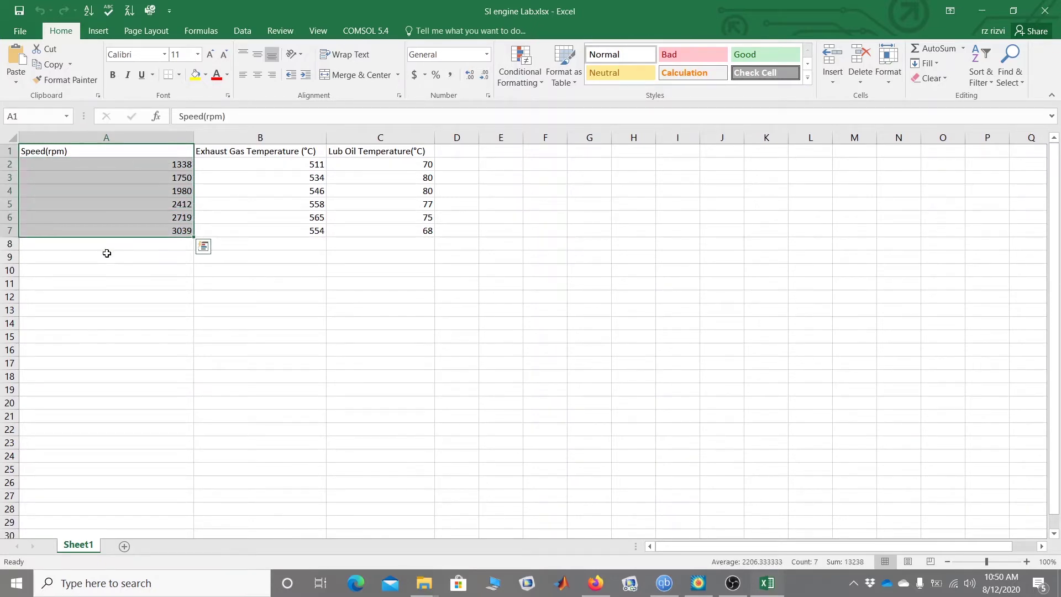
left_click(107, 253)
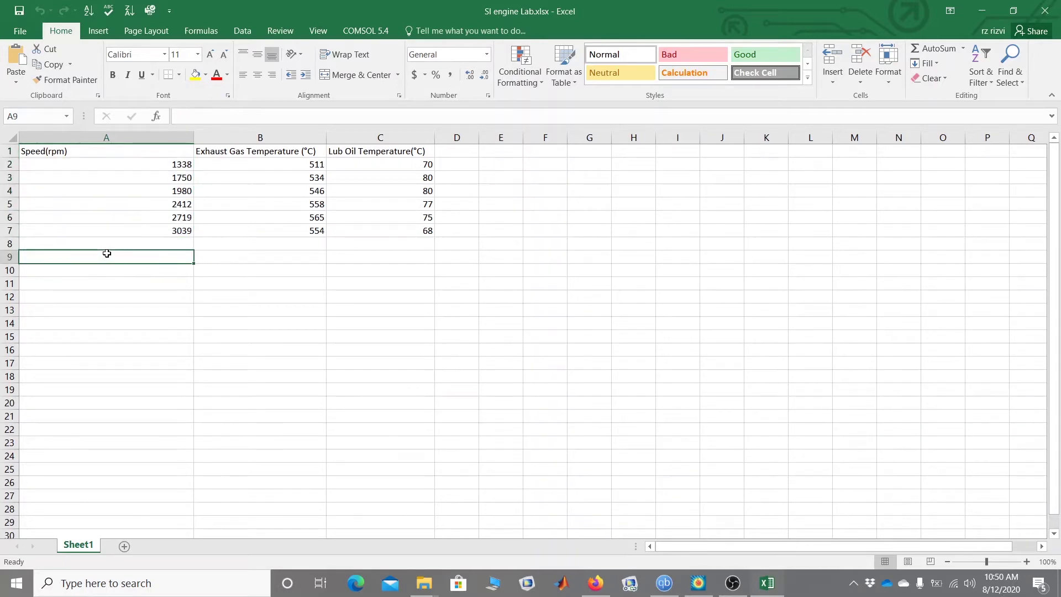
left_click_drag(280, 153, 271, 231)
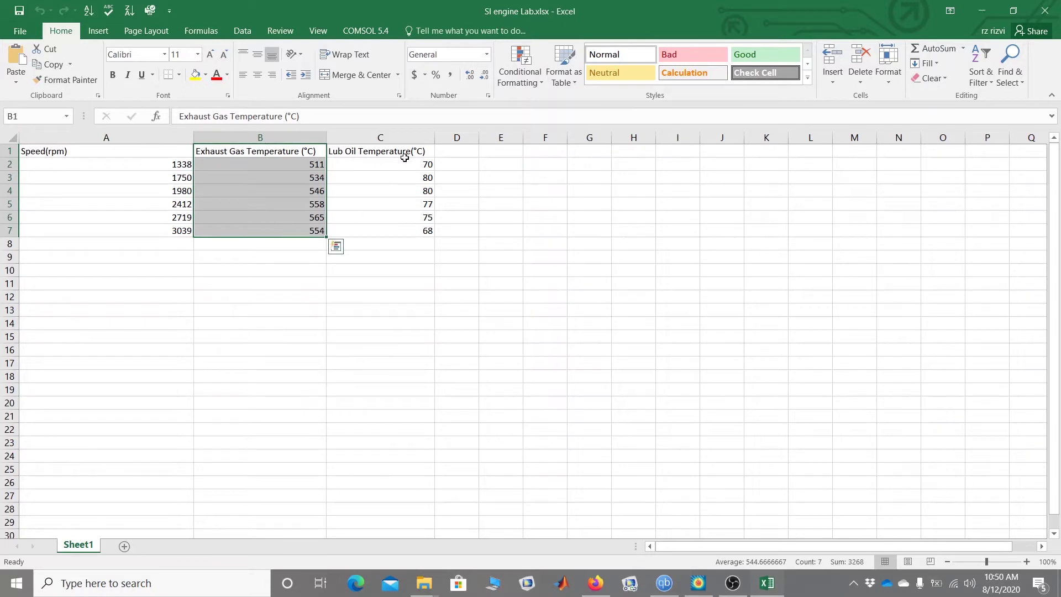
left_click_drag(390, 153, 393, 230)
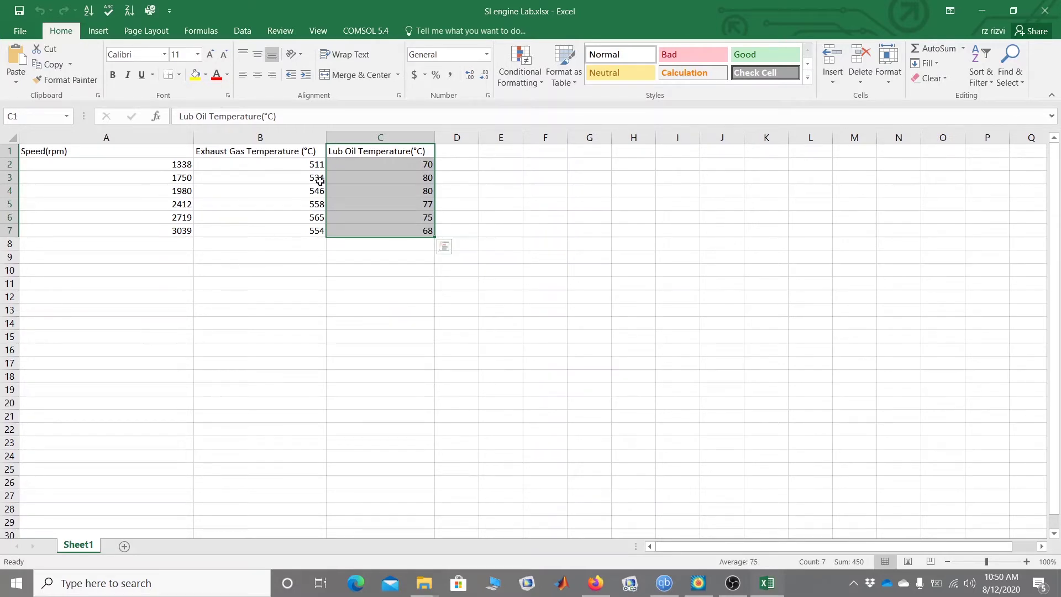
left_click(268, 150)
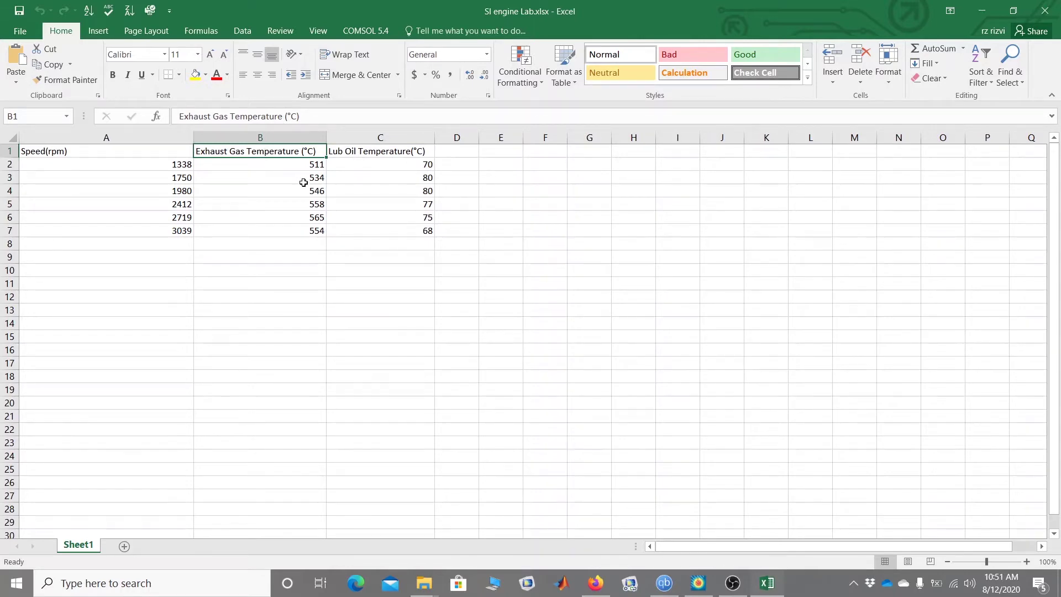
left_click(300, 164)
left_click_drag(300, 164, 312, 232)
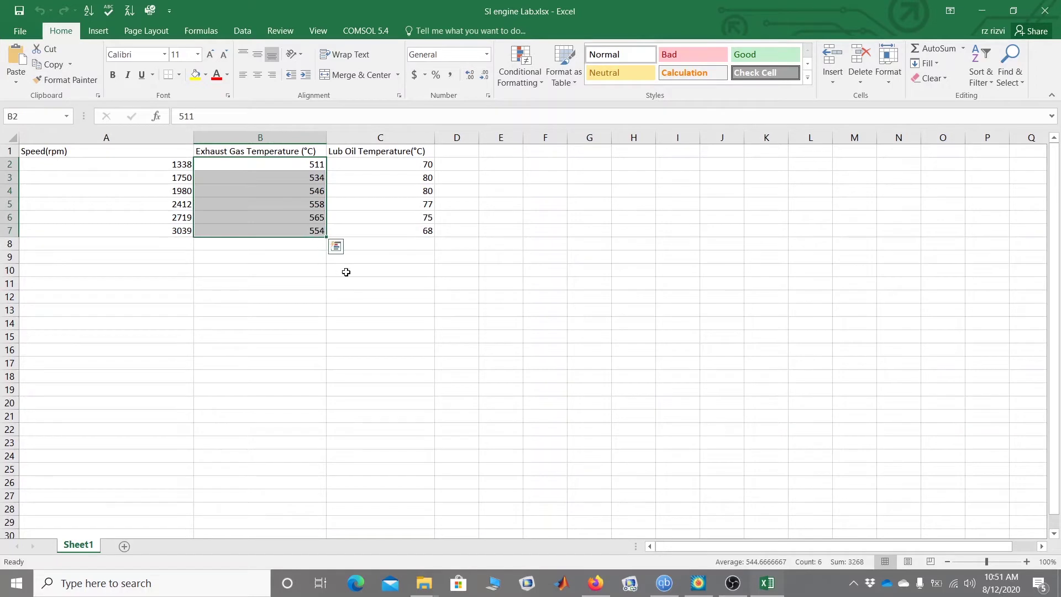
left_click(394, 167)
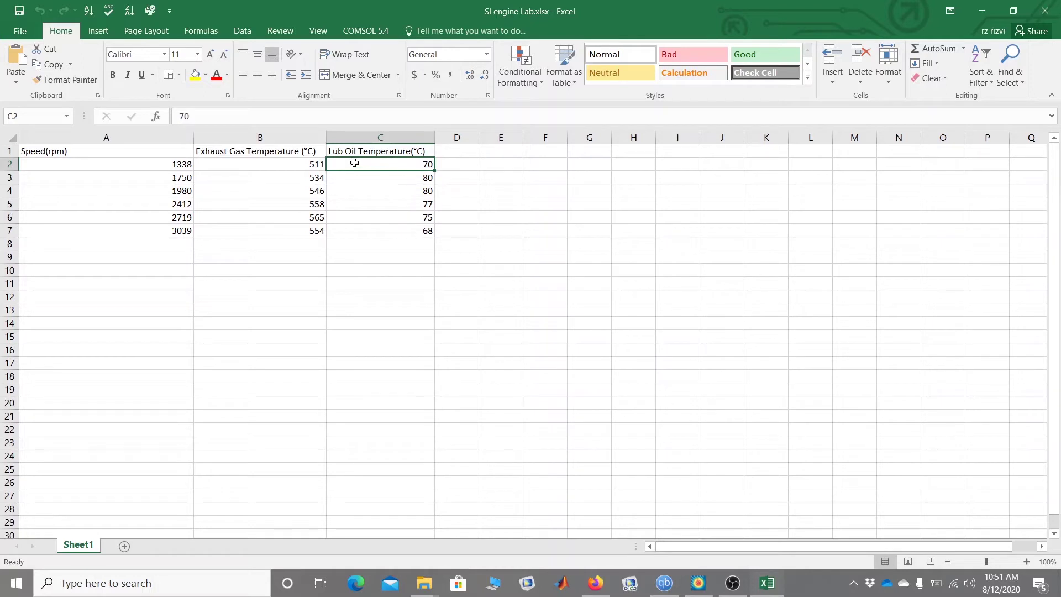
left_click(275, 165)
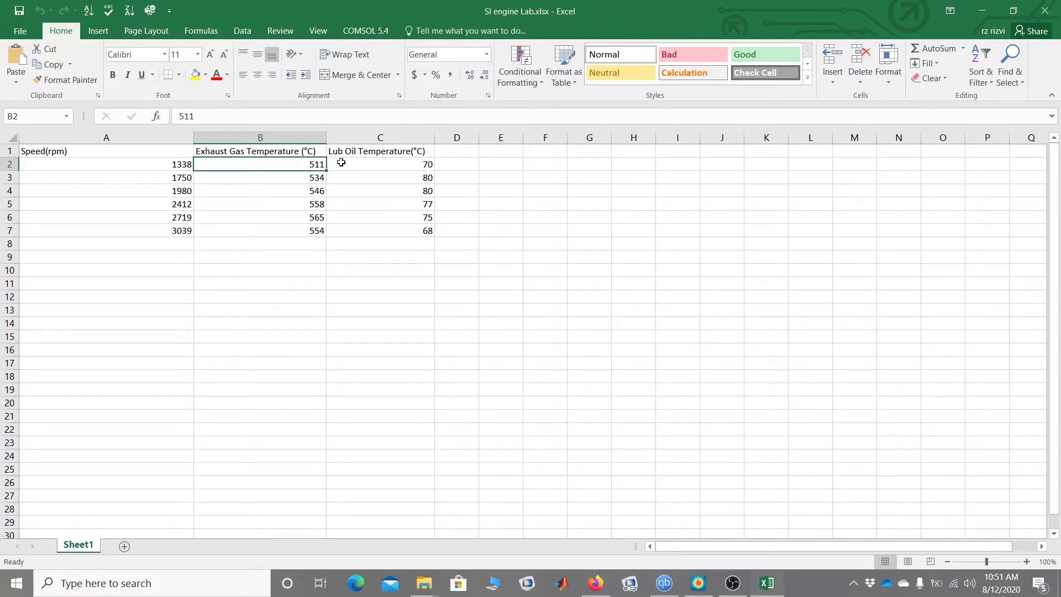
left_click(110, 203)
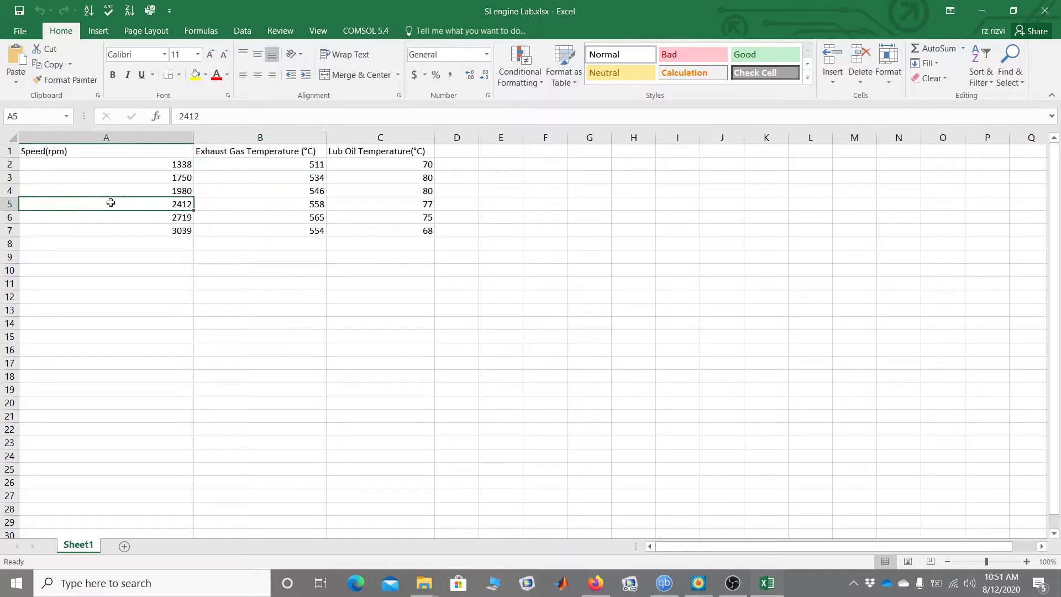
left_click(95, 150)
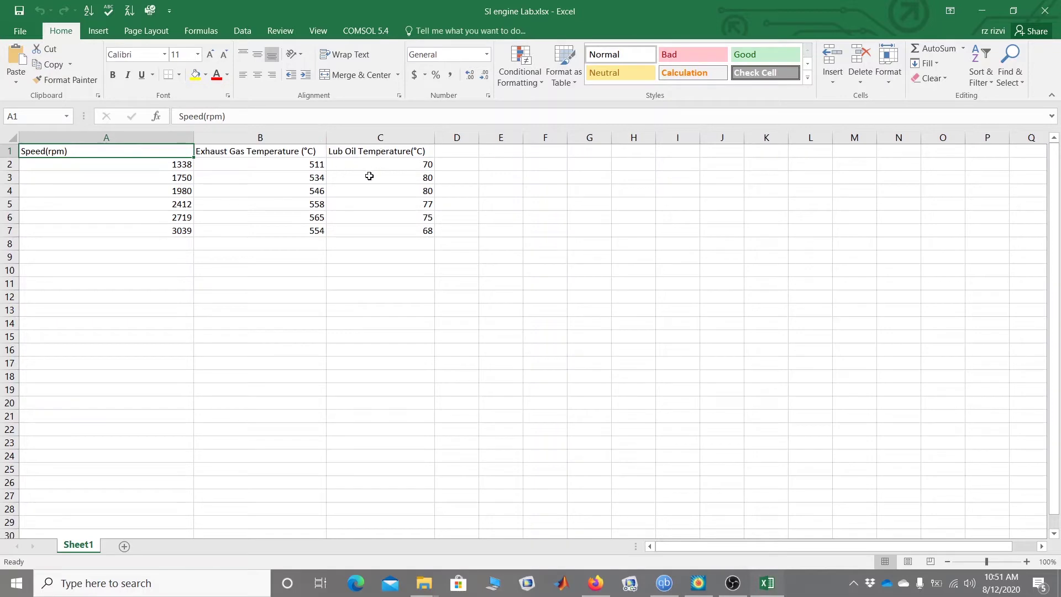
Insert a blank column between the Exhaust Gas Temperature and Lub Oil Temperature columns
right_click(379, 142)
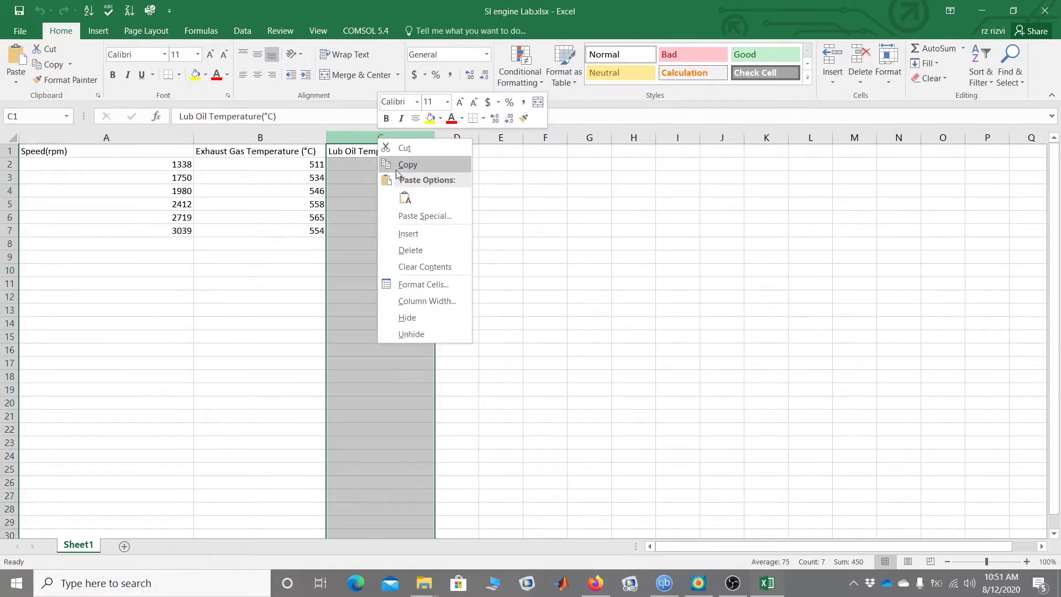
left_click(413, 234)
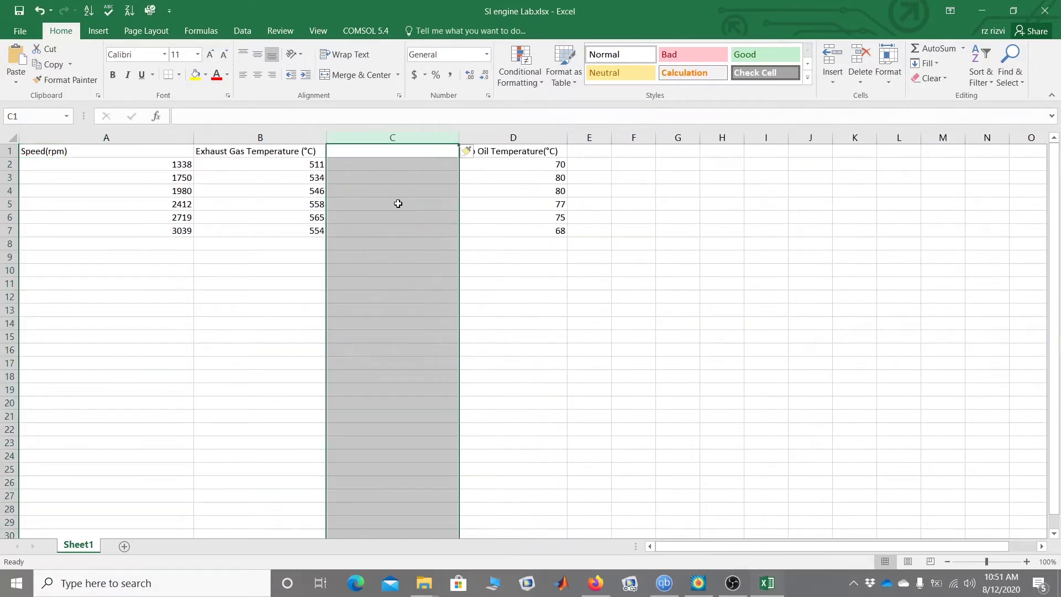
left_click(363, 152)
Copy the Speed(rpm) header and values from A1:A7 into the blank column, starting at C1
left_click_drag(111, 150, 111, 228)
right_click(128, 197)
left_click(142, 223)
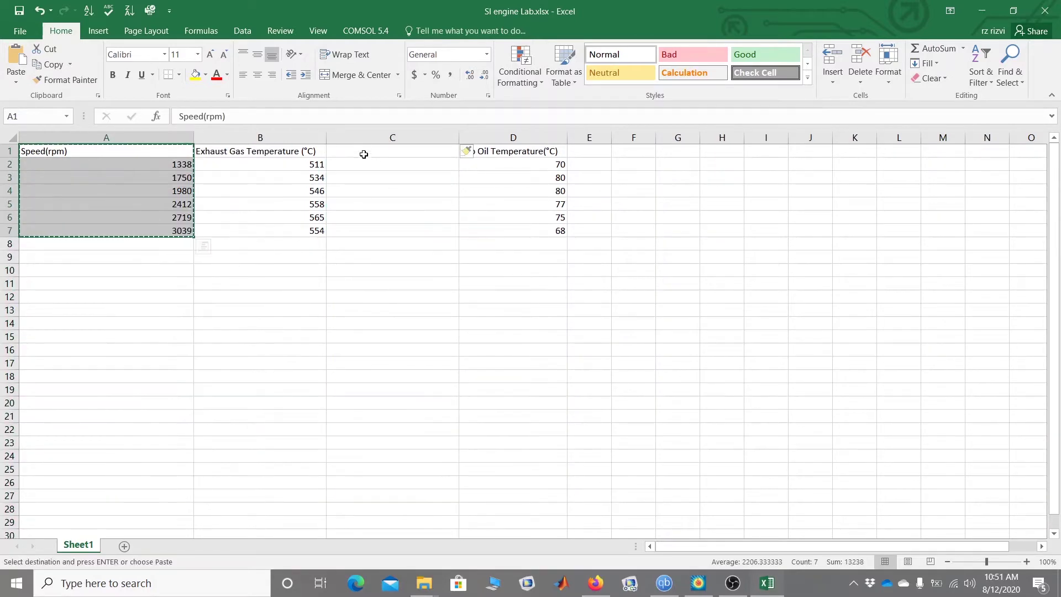
left_click(362, 151)
right_click(363, 152)
left_click(392, 208)
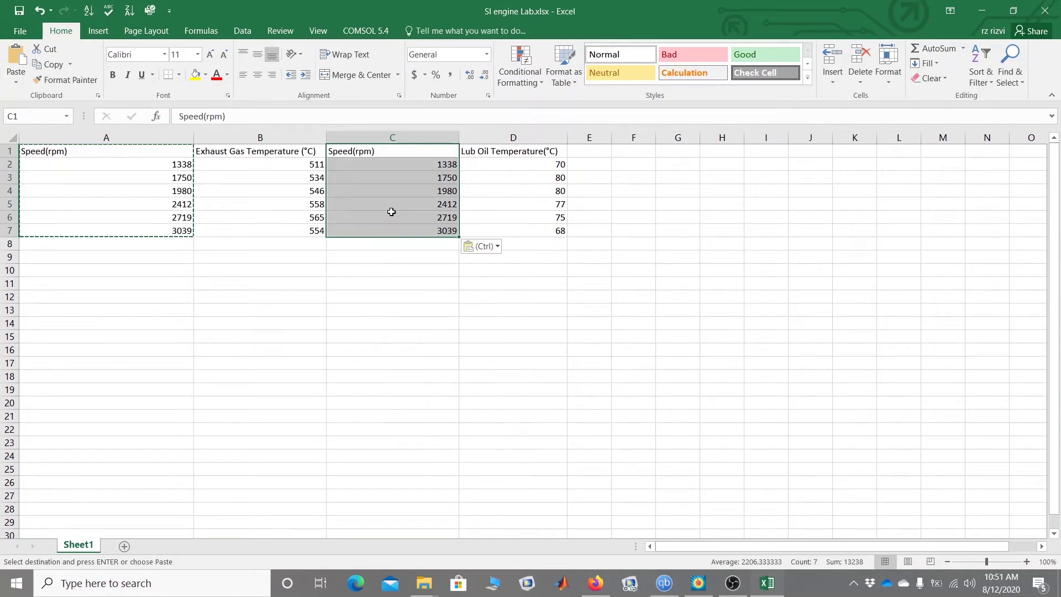
left_click(310, 267)
key("Escape")
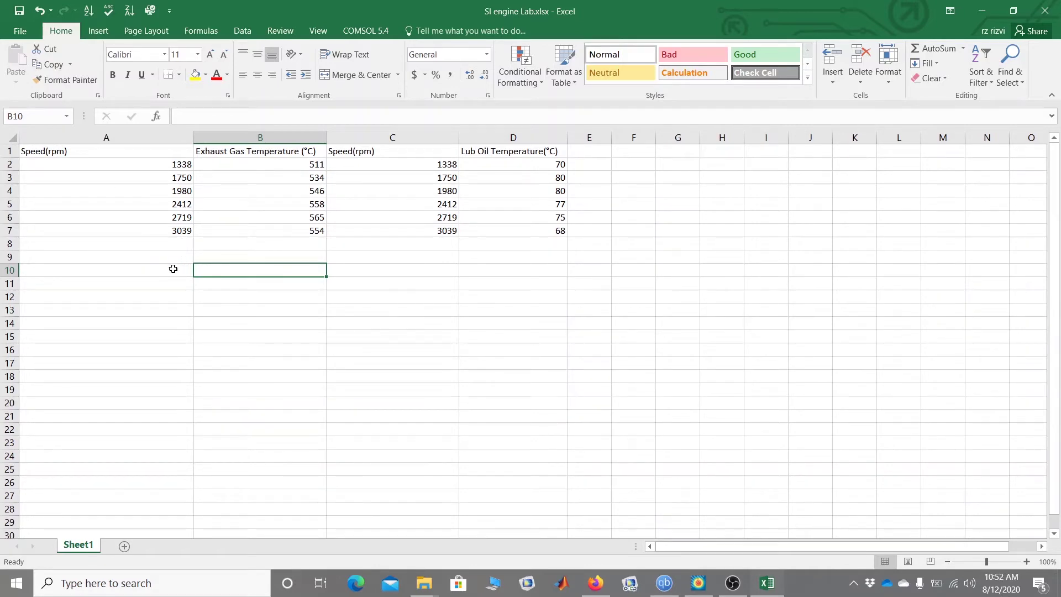
Copy the speed and exhaust gas temperature range A1:B7 and paste it into the desktop's New Text Document.txt in Notepad
left_click(98, 152)
left_click_drag(99, 152, 278, 231)
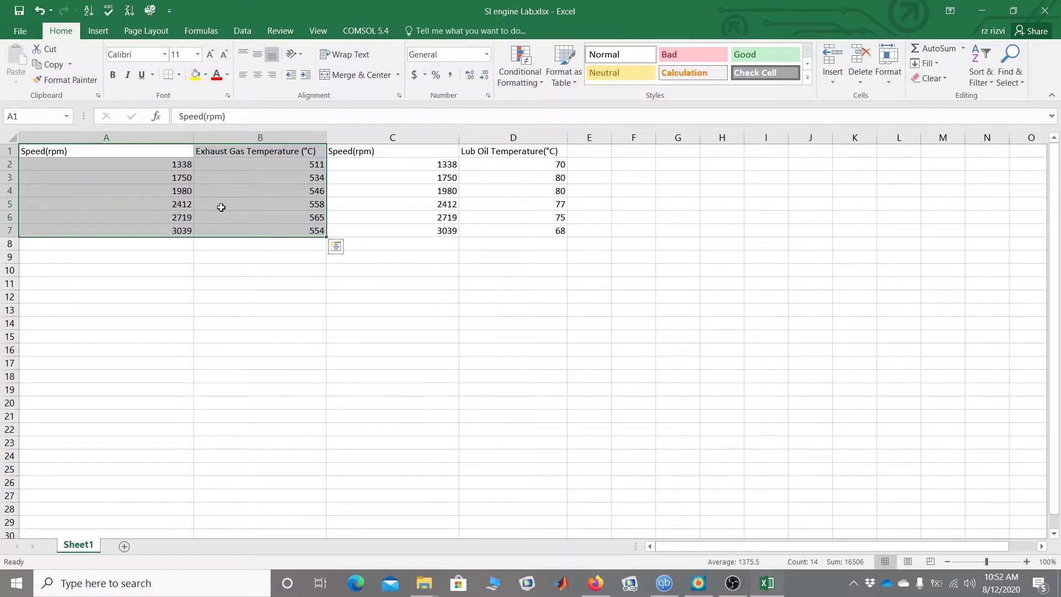
right_click(221, 184)
left_click(249, 205)
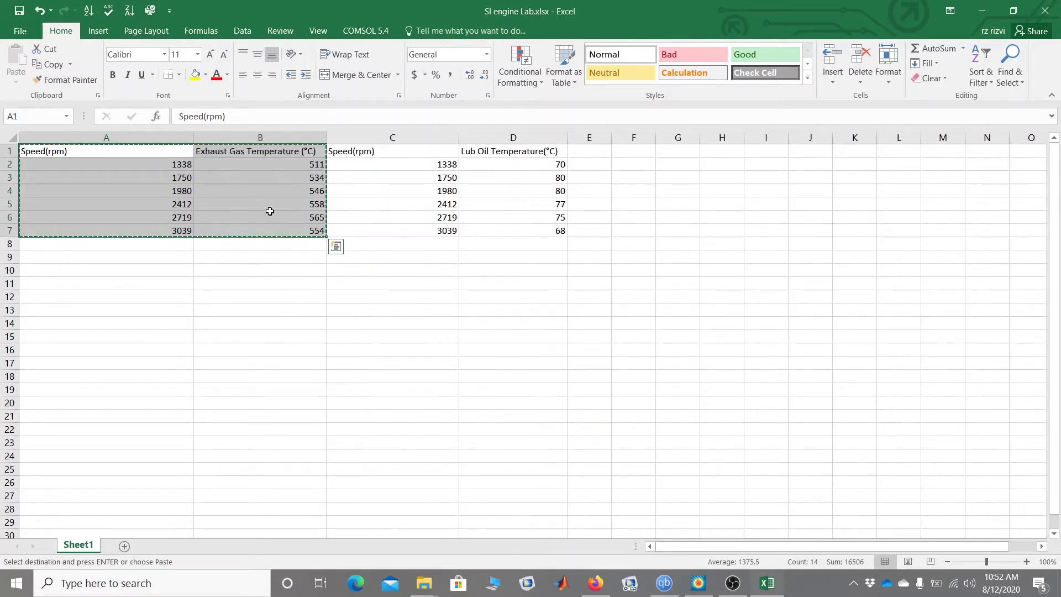
left_click(982, 11)
right_click(382, 213)
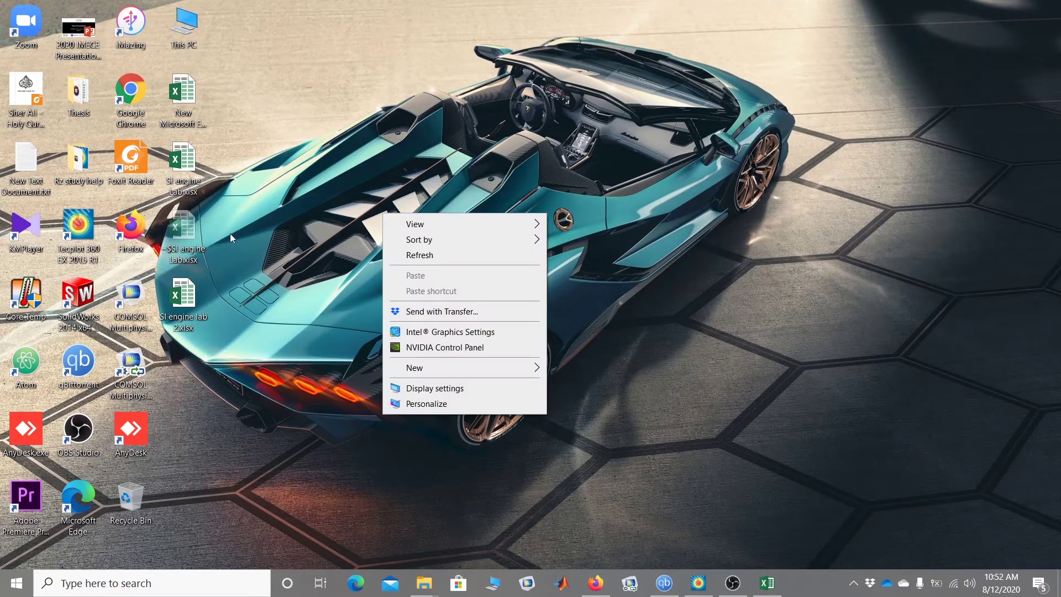
key("Escape")
double_click(32, 164)
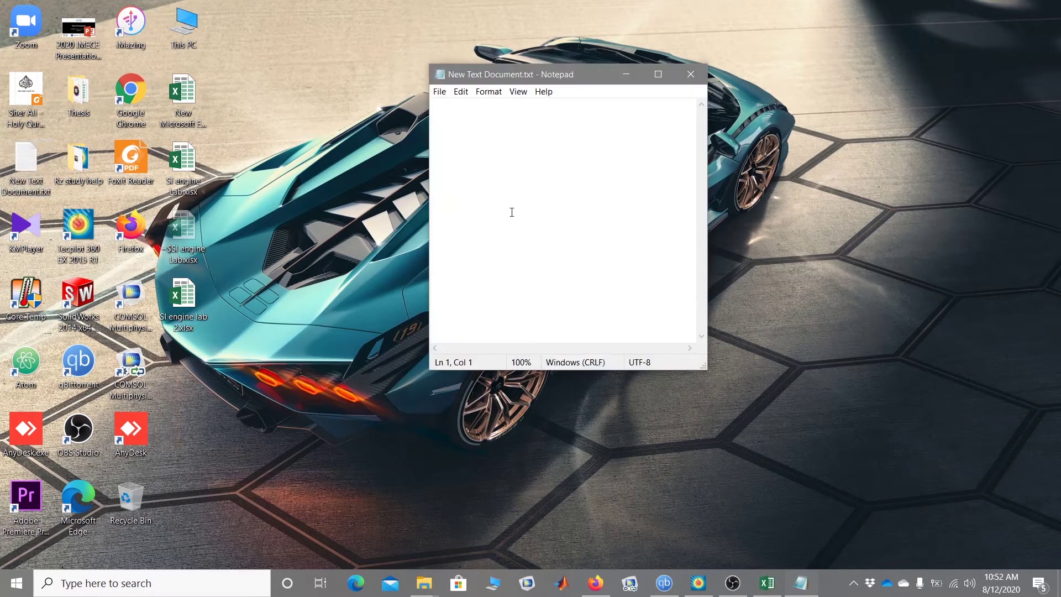
right_click(484, 148)
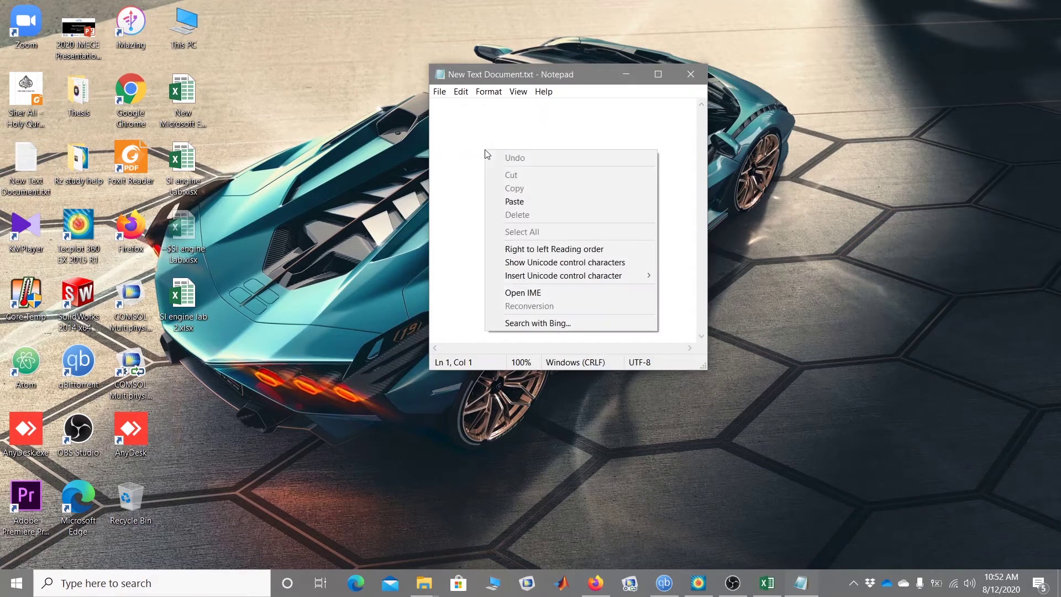
Save the text file to the desktop as Exhaust Temperature.dat with the All Files type and select the saved file
left_click(440, 92)
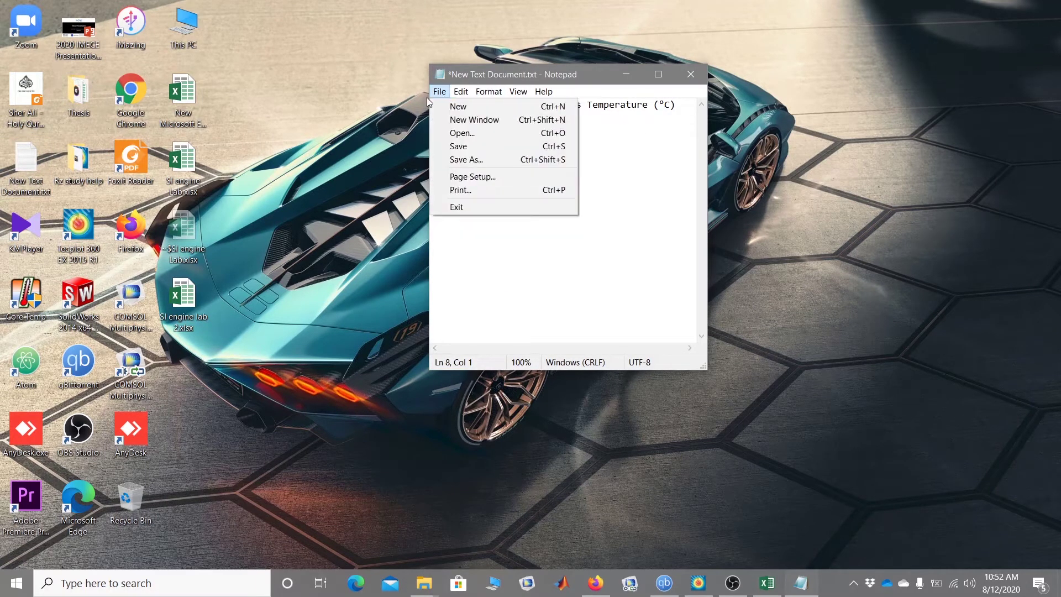
left_click(443, 160)
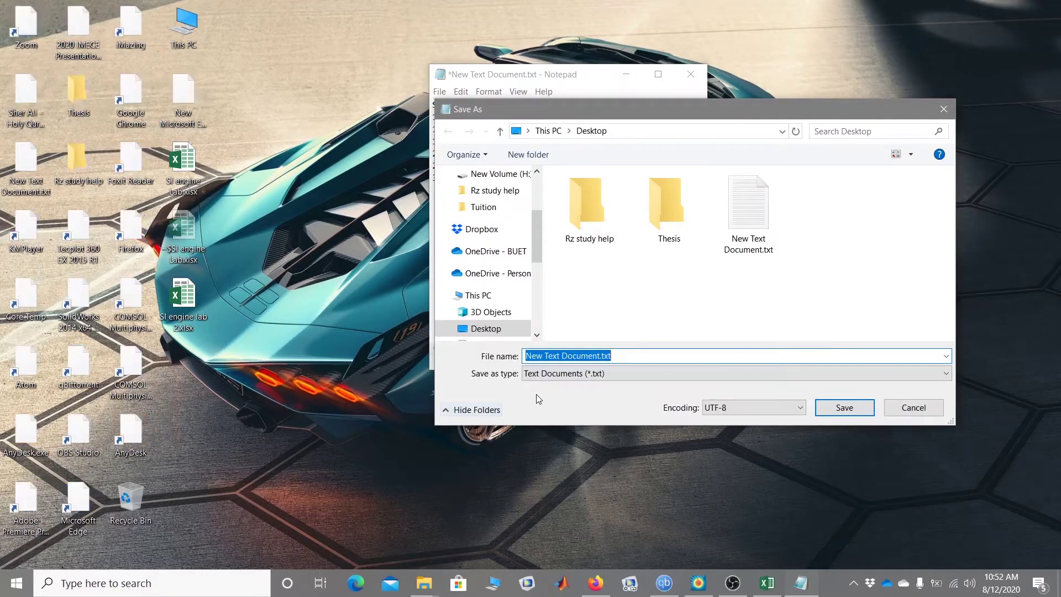
left_click(552, 375)
left_click(547, 398)
left_click(624, 354)
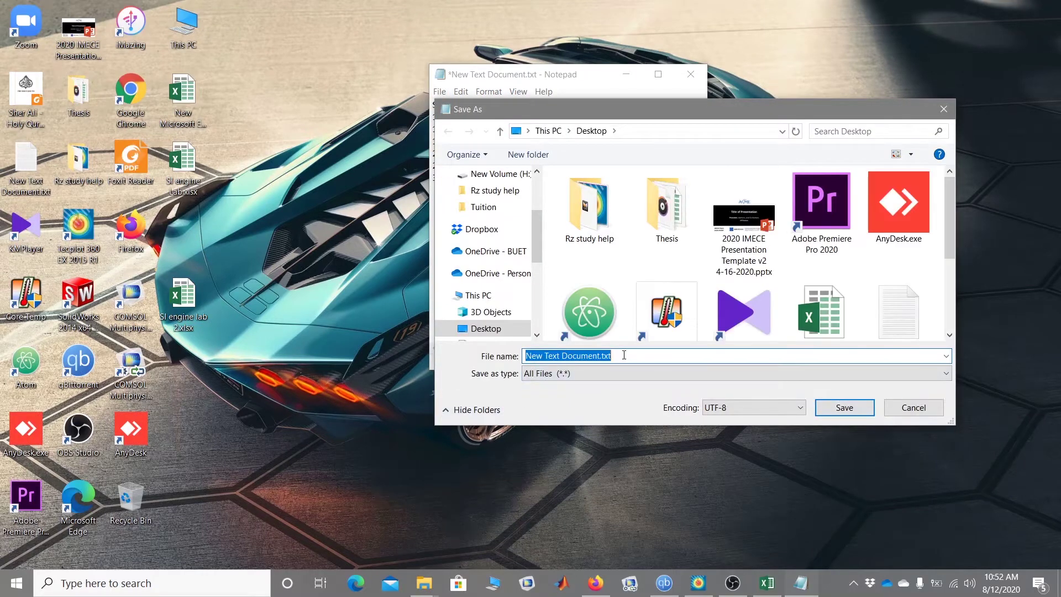
type("Exhaust Temperature.dat")
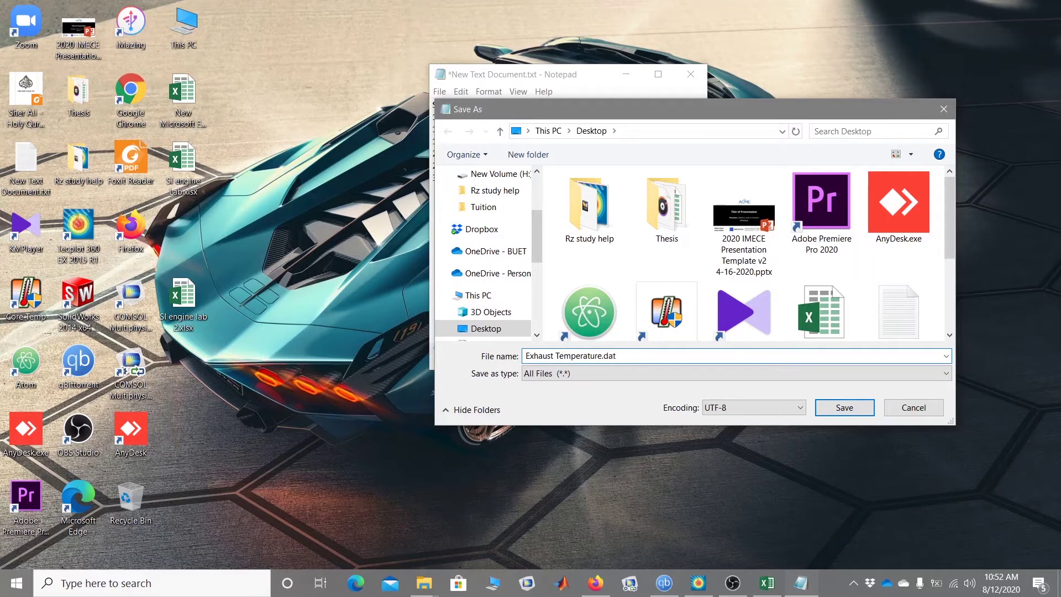
key("Return")
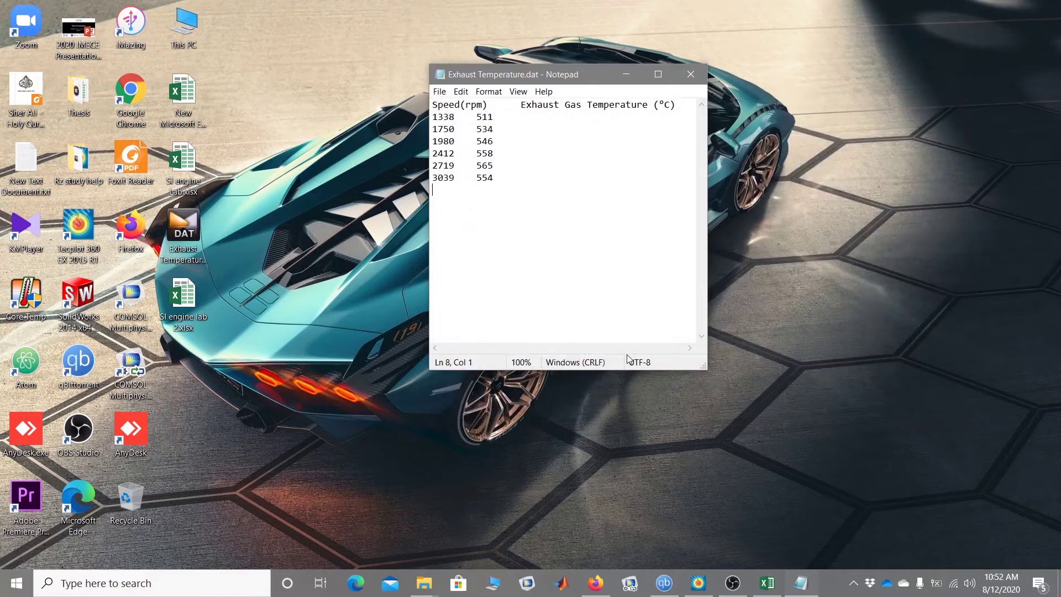
left_click(183, 235)
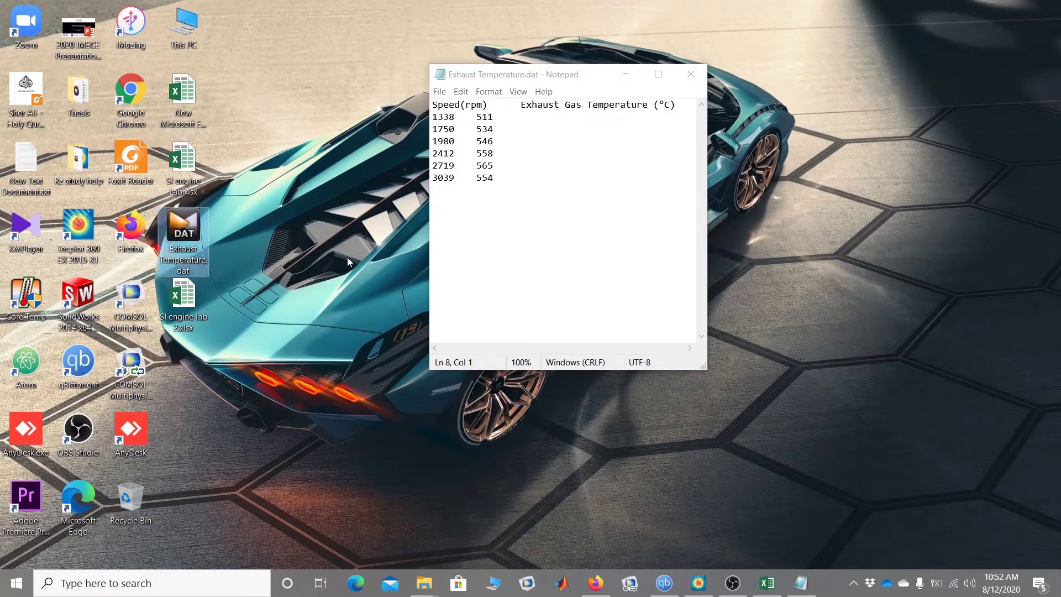
Copy the speed and lub oil temperature range C1:D7 from SI engine Lab.xlsx and paste it into the desktop's New Text Document.txt
left_click(626, 74)
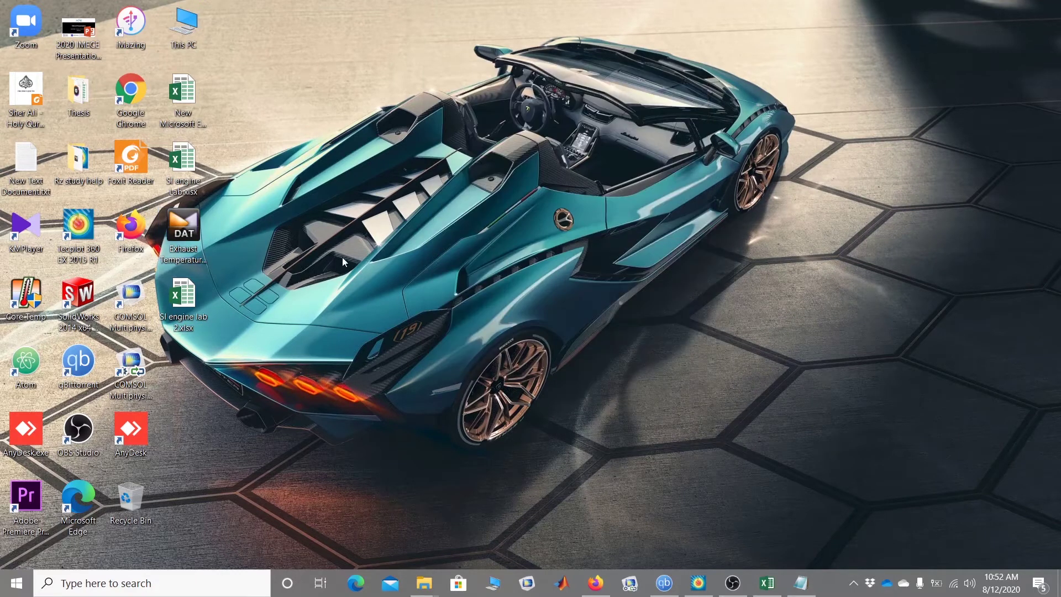
left_click(767, 583)
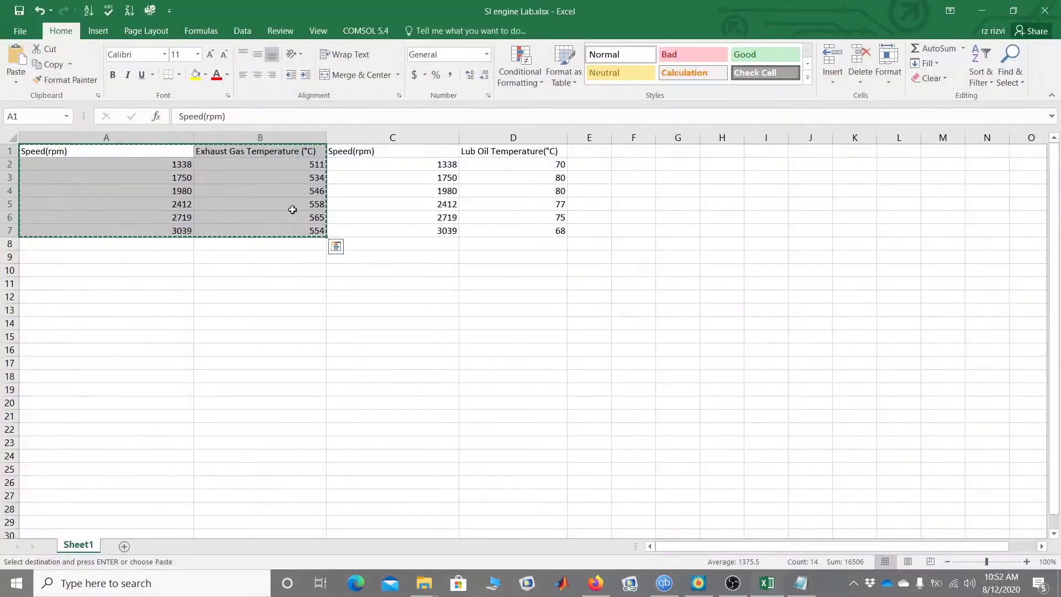
left_click(355, 164)
left_click_drag(355, 149, 521, 237)
right_click(509, 189)
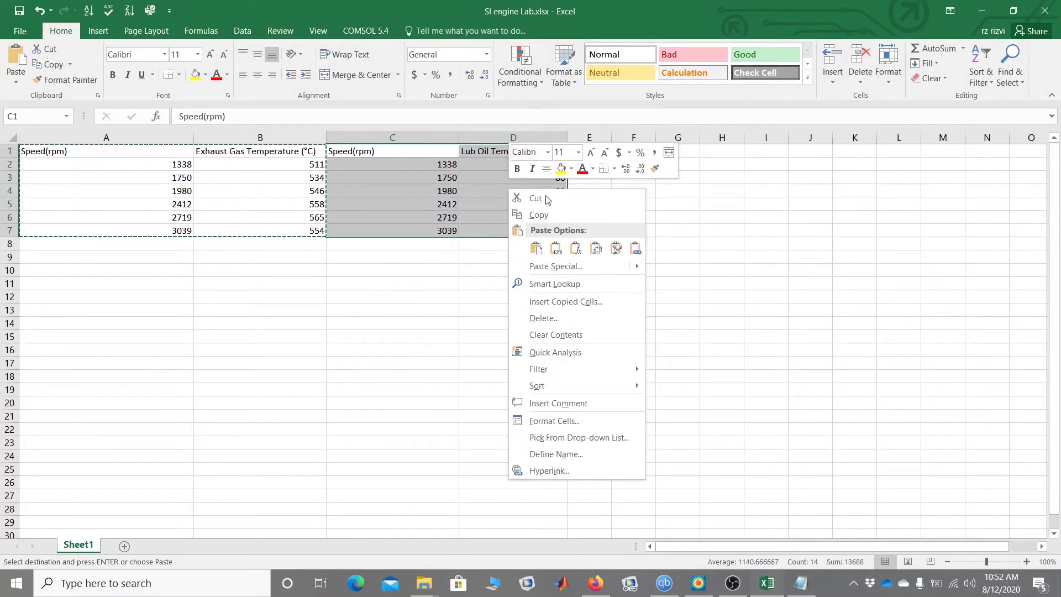
left_click(546, 198)
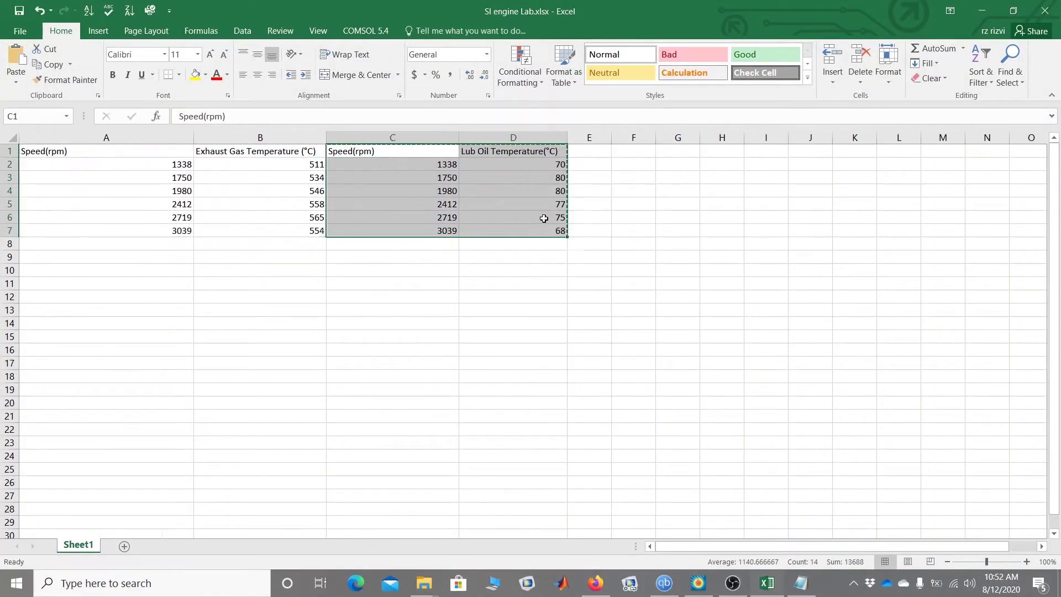
left_click(989, 11)
double_click(28, 165)
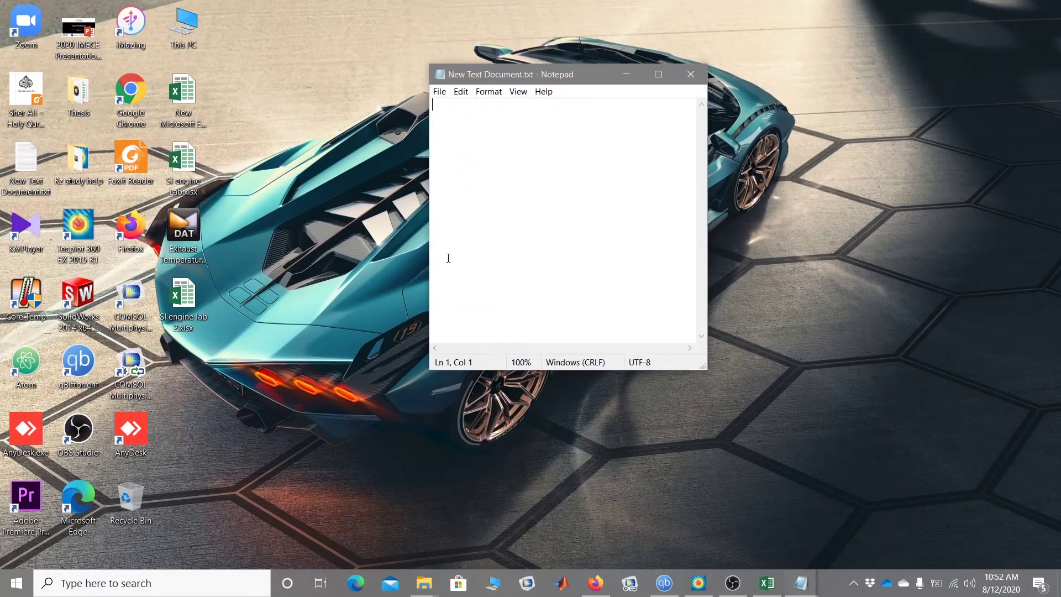
right_click(485, 140)
left_click(507, 186)
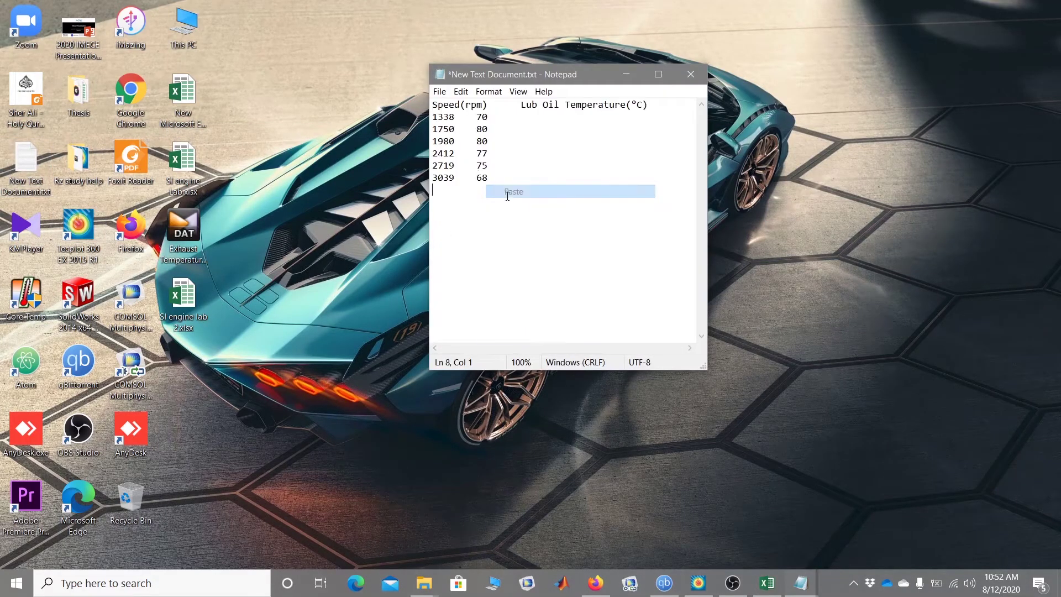
Save the text file to the desktop as Lub oil temperature.dat with the All Files type
left_click(441, 91)
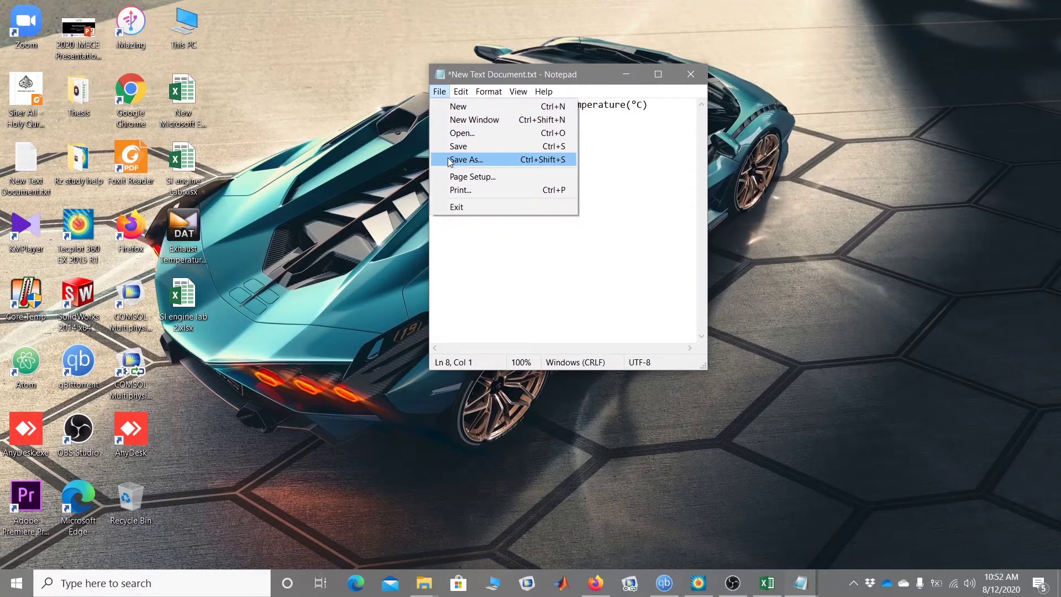
left_click(449, 161)
left_click(560, 373)
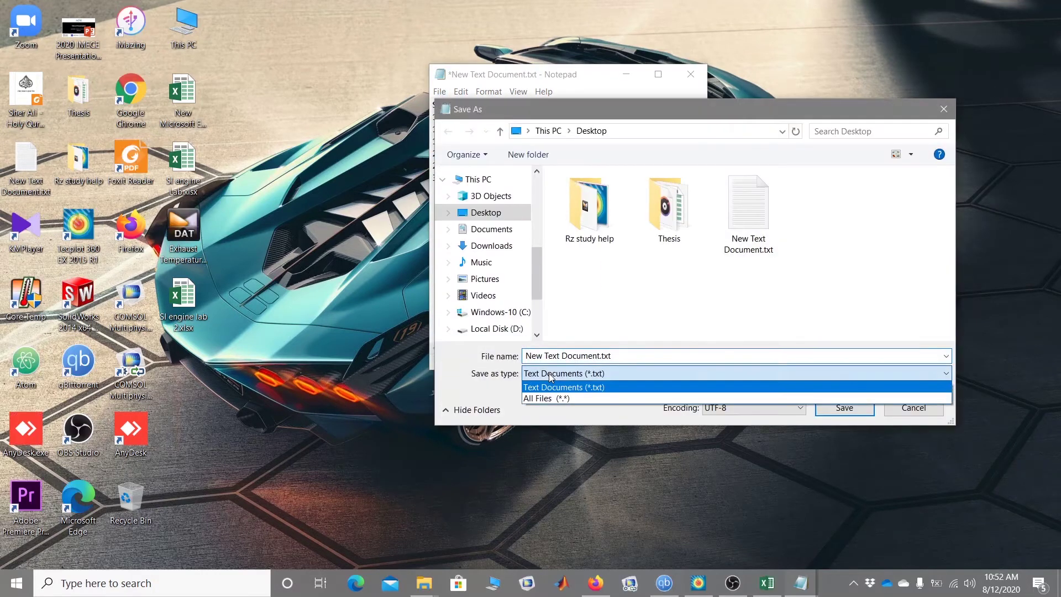
left_click(557, 396)
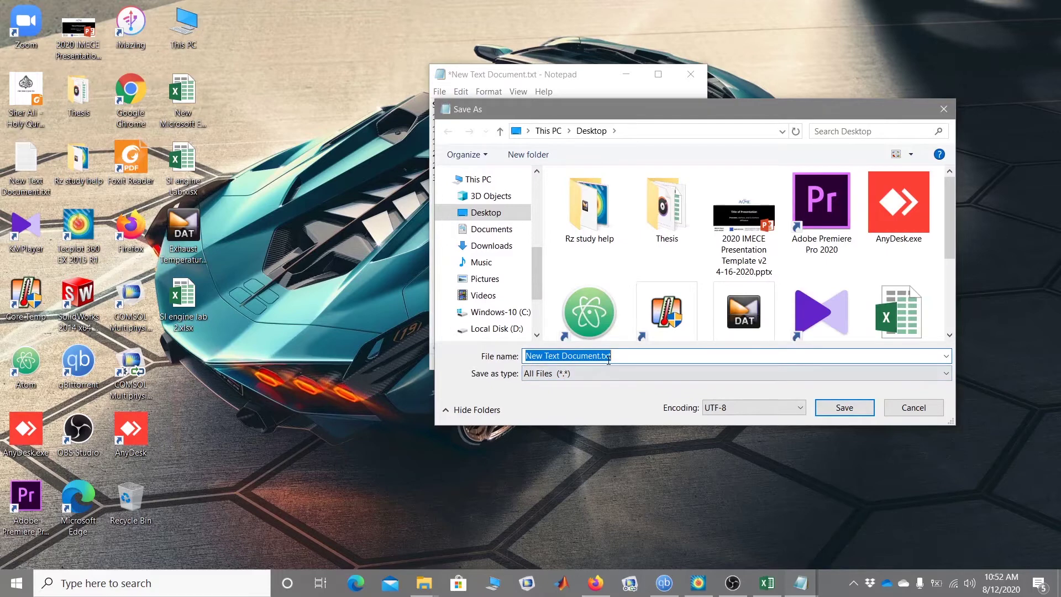
type("Lu")
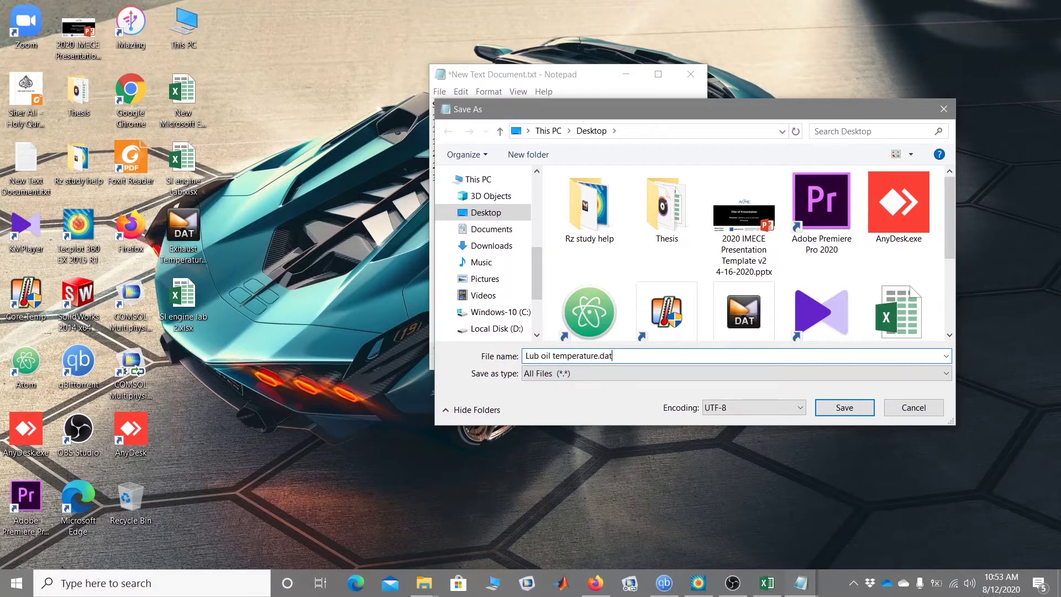
type("b oil temperature.dat")
key("Return")
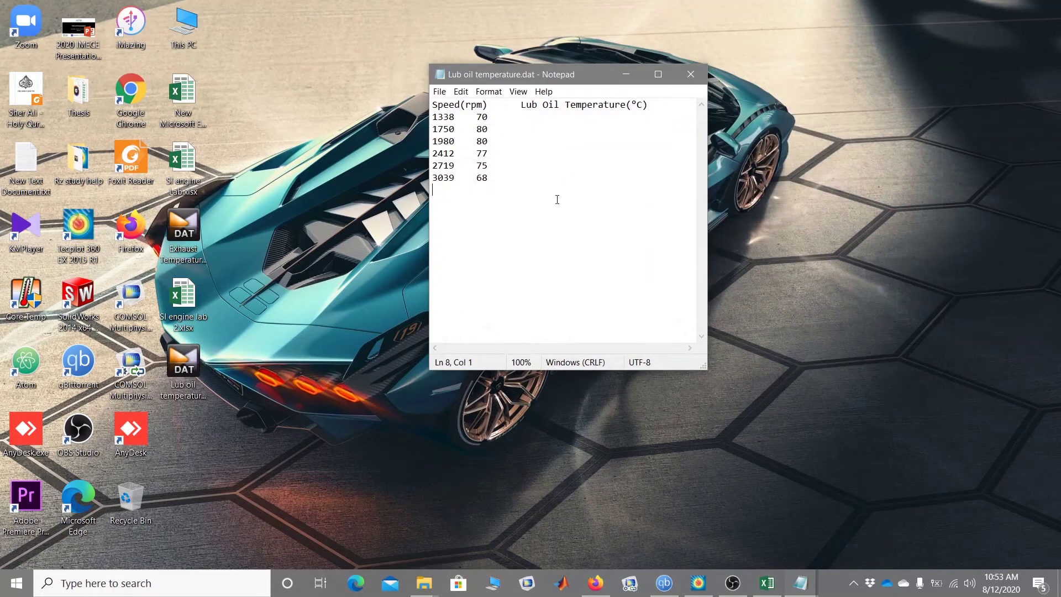
Minimize Notepad and move the Exhaust Temperature.dat and Lub oil temperature.dat icons apart from the other desktop icons
left_click(635, 74)
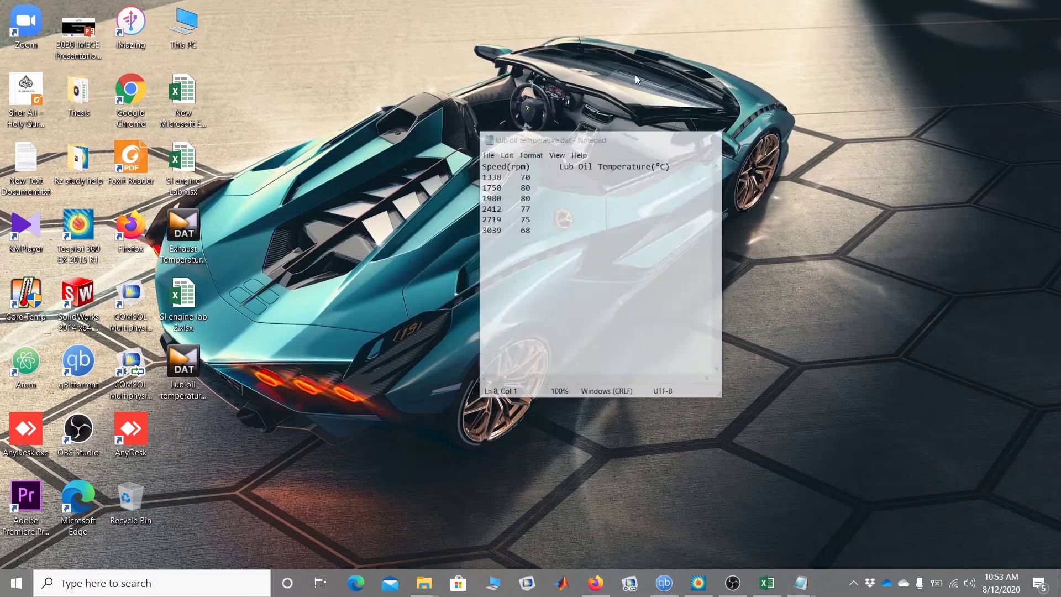
left_click_drag(183, 233, 813, 105)
left_click_drag(183, 369, 865, 235)
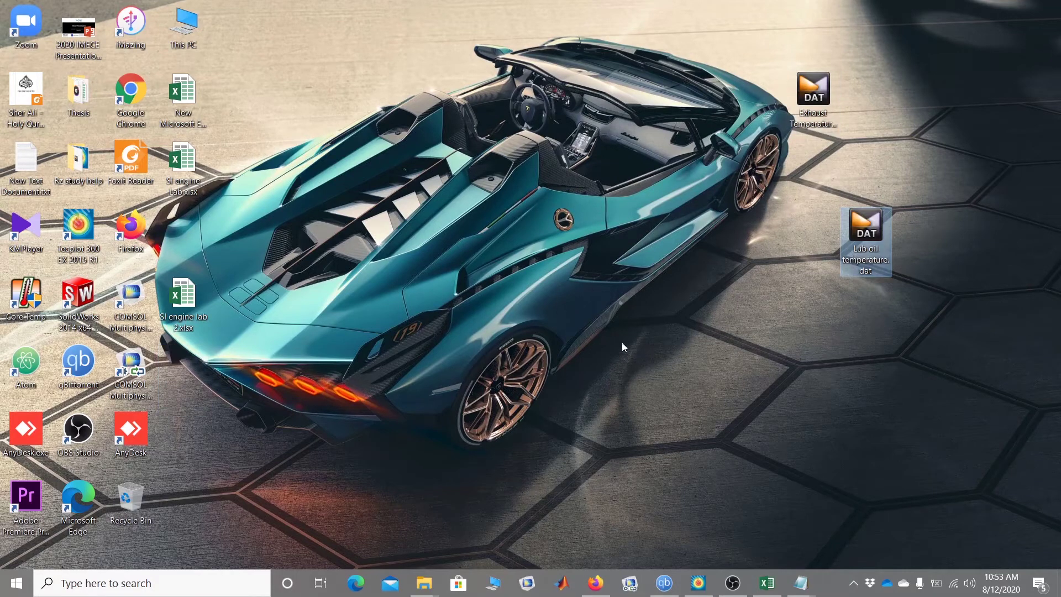
Switch to Tecplot 360 and load the data file Exhaust Temperature.dat from the desktop
left_click(695, 583)
left_click(1011, 7)
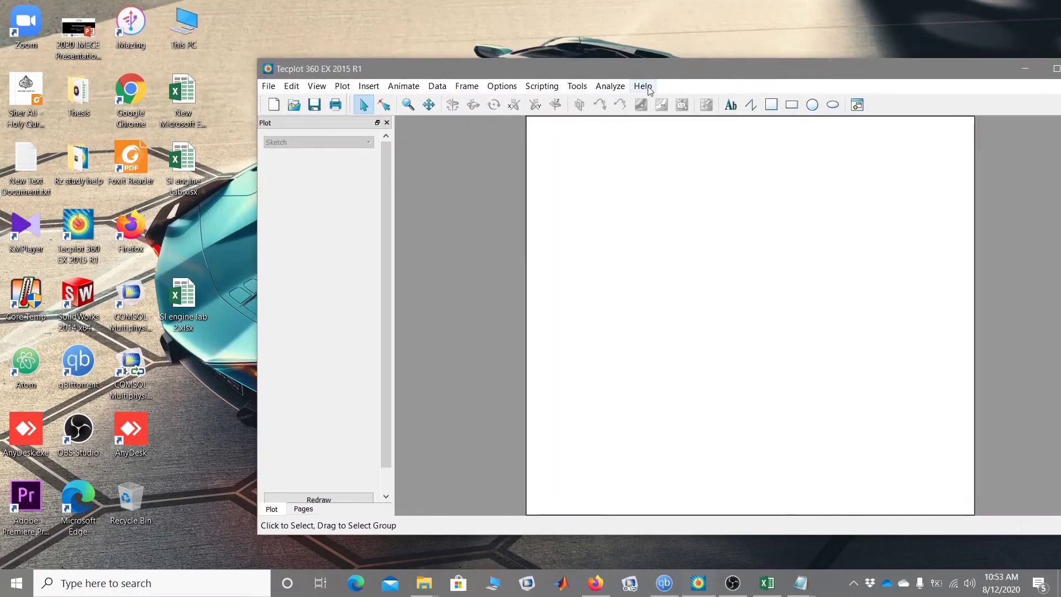
left_click_drag(662, 67, 326, 77)
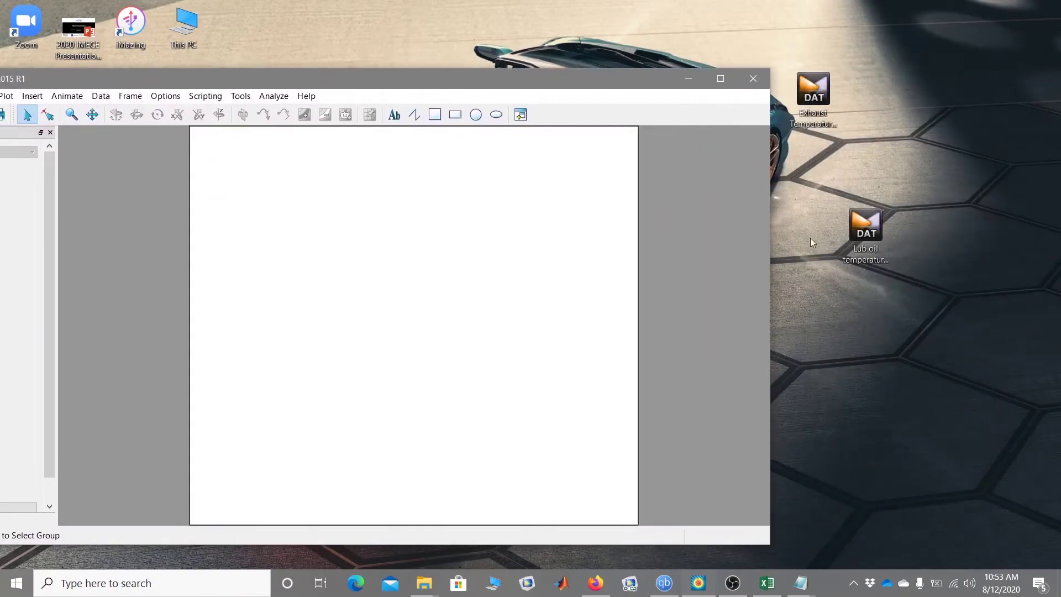
left_click(720, 78)
left_click(11, 24)
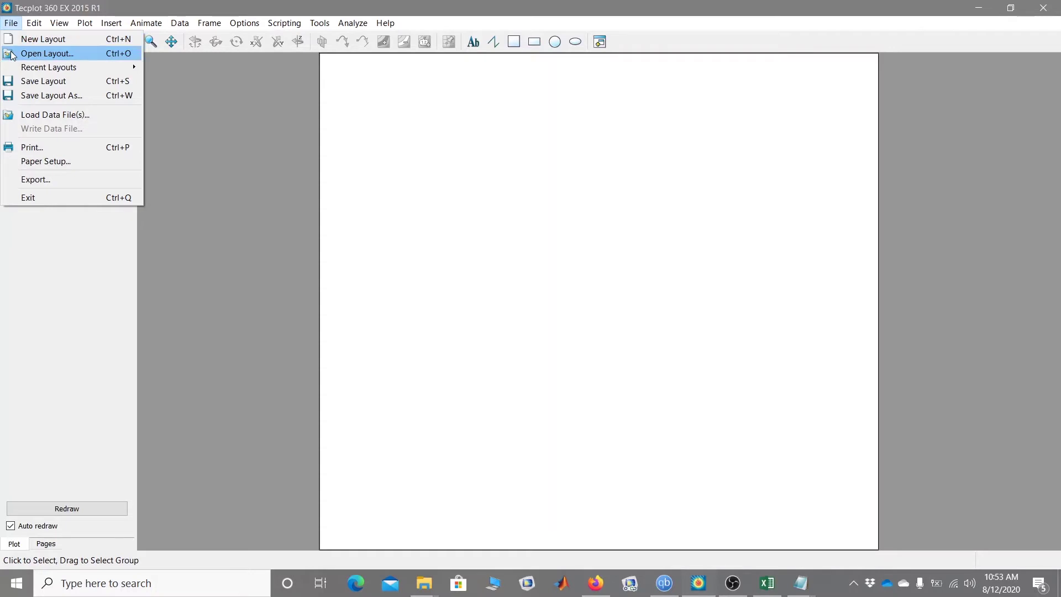
left_click(38, 116)
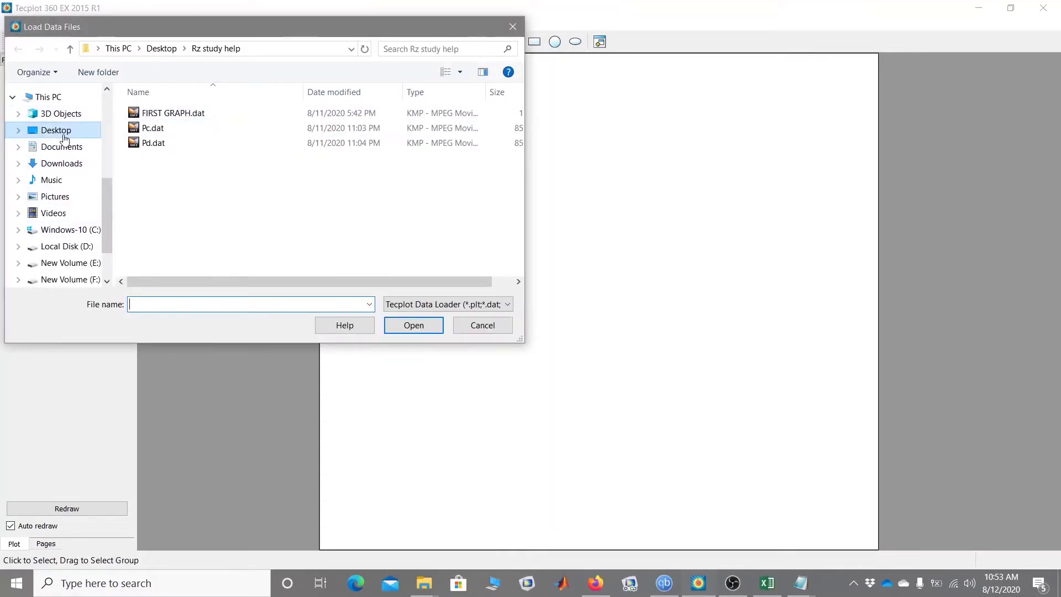
left_click(61, 130)
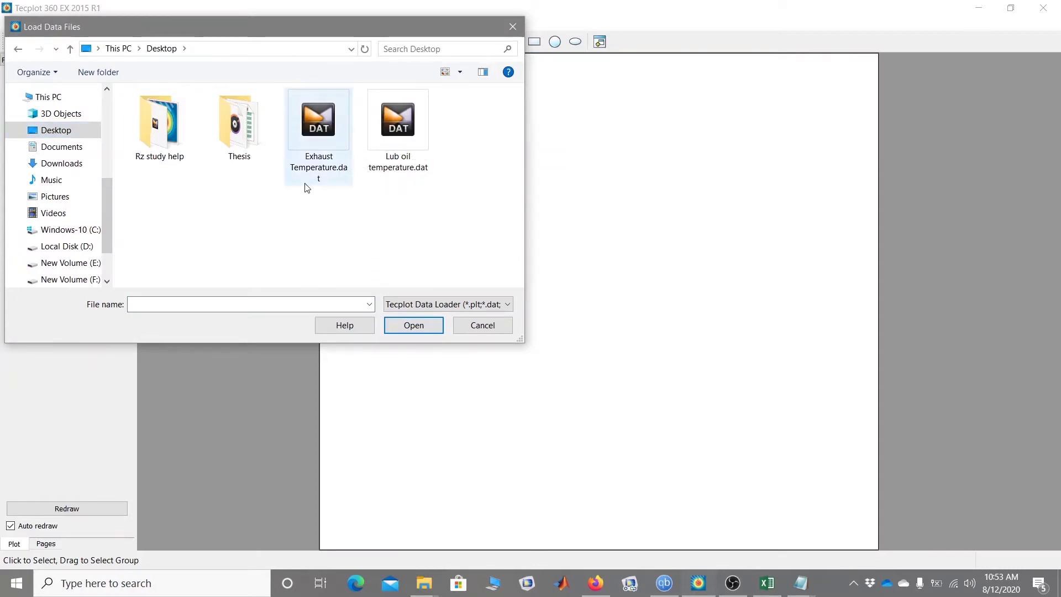
double_click(309, 137)
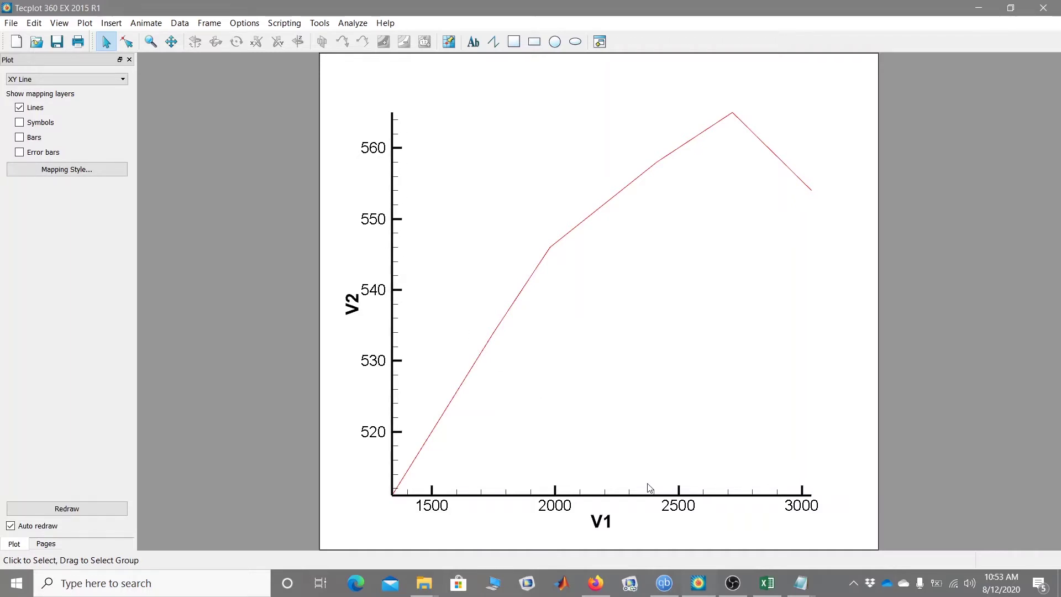
Replace the X1-axis title with the custom text Speed(rpm)
double_click(602, 521)
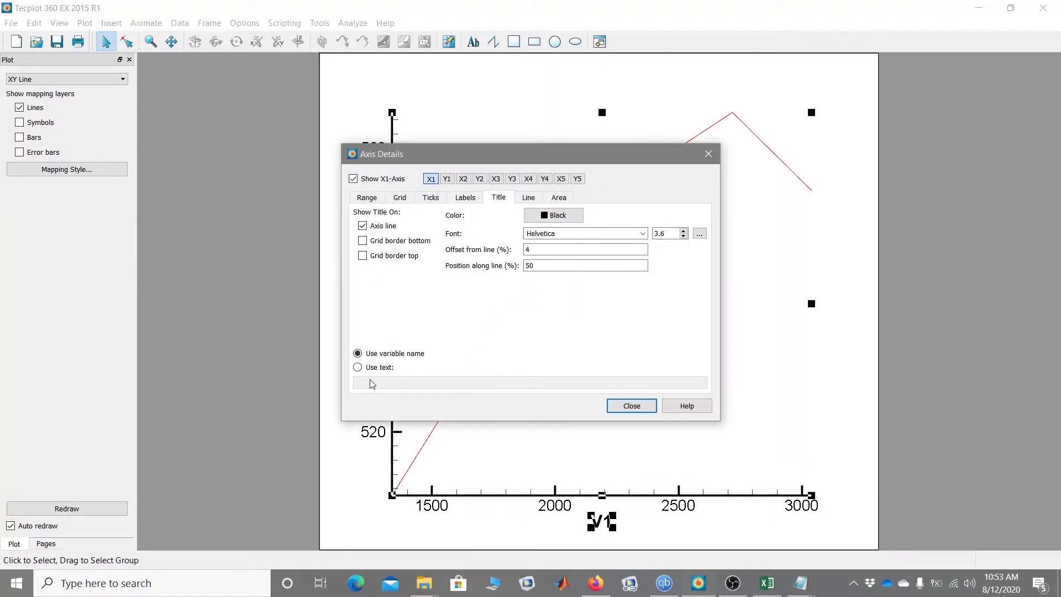
left_click(372, 384)
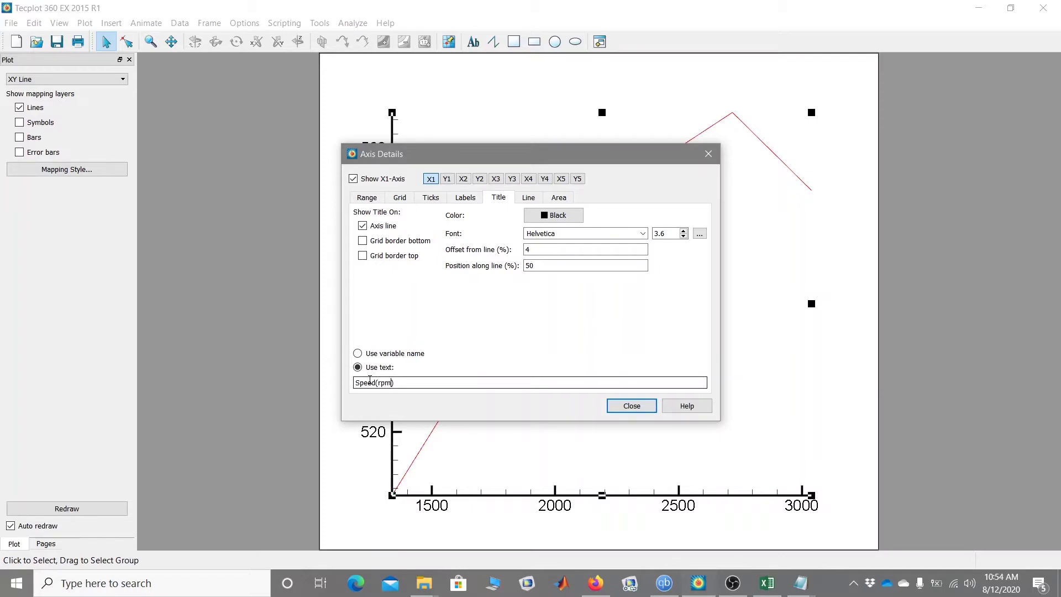
left_click(623, 406)
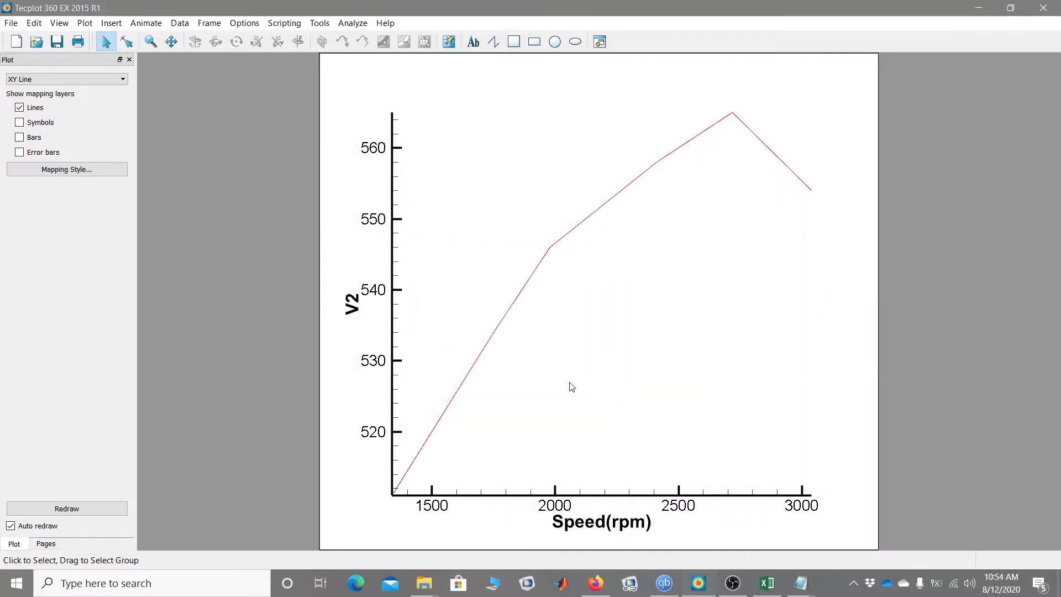
Replace the Y1-axis title with the custom text Exhaust Temperature
double_click(349, 305)
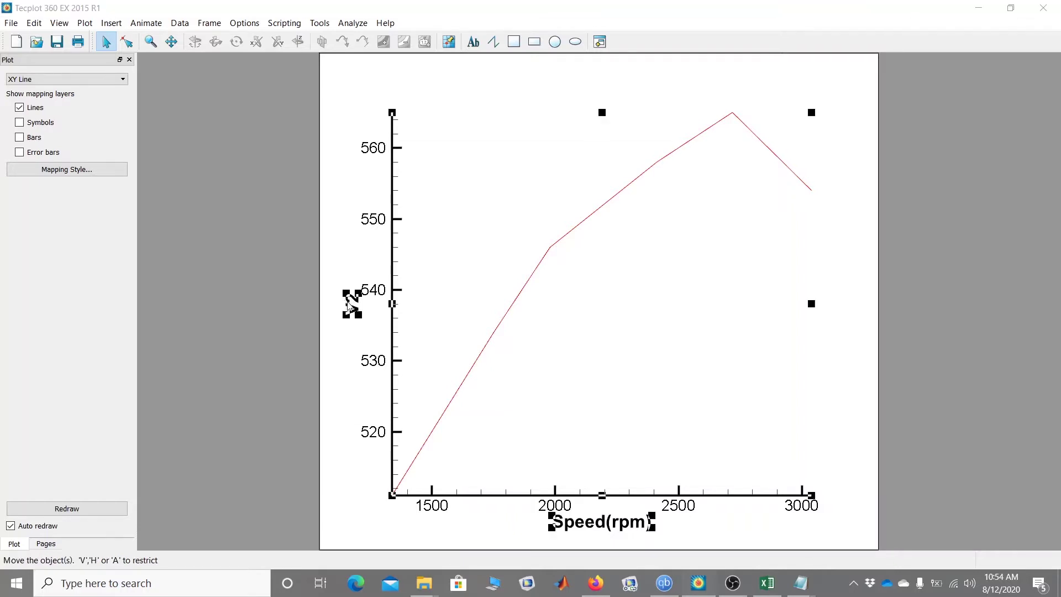
left_click(386, 369)
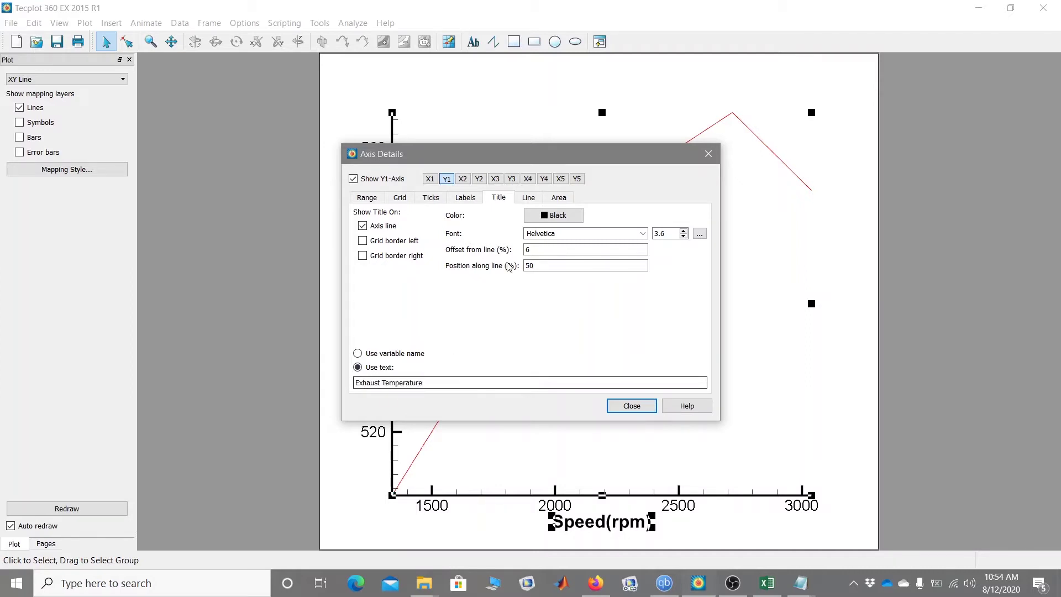
left_click_drag(501, 154, 3, 204)
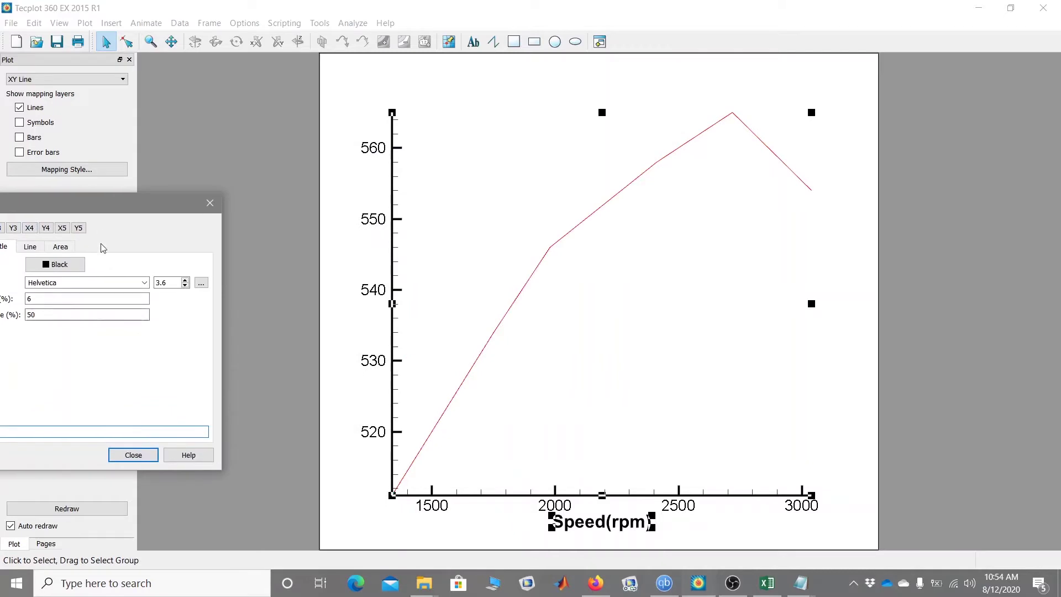
left_click_drag(97, 206, 758, 163)
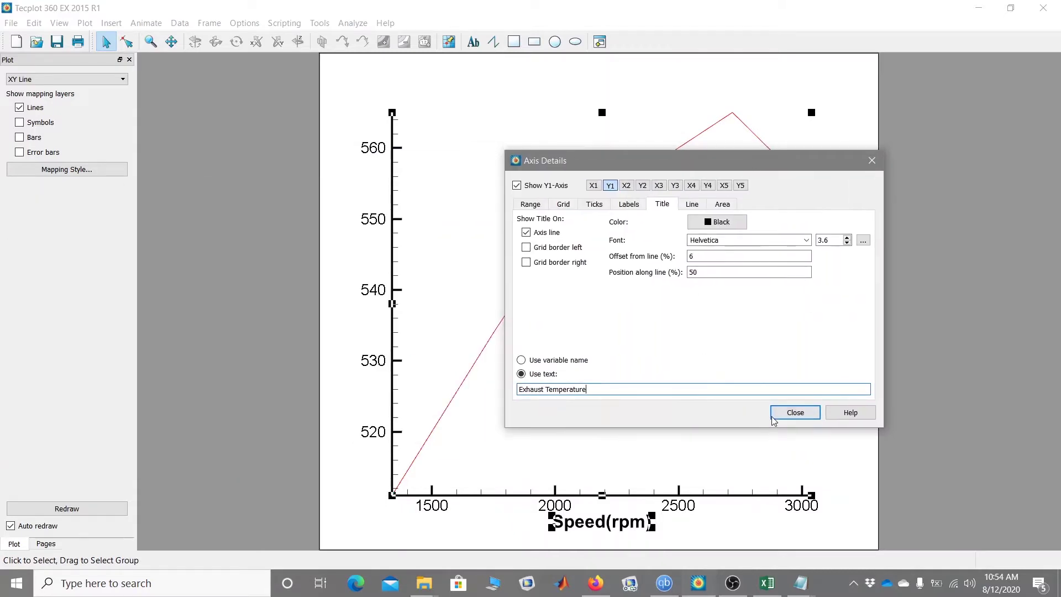
left_click(795, 412)
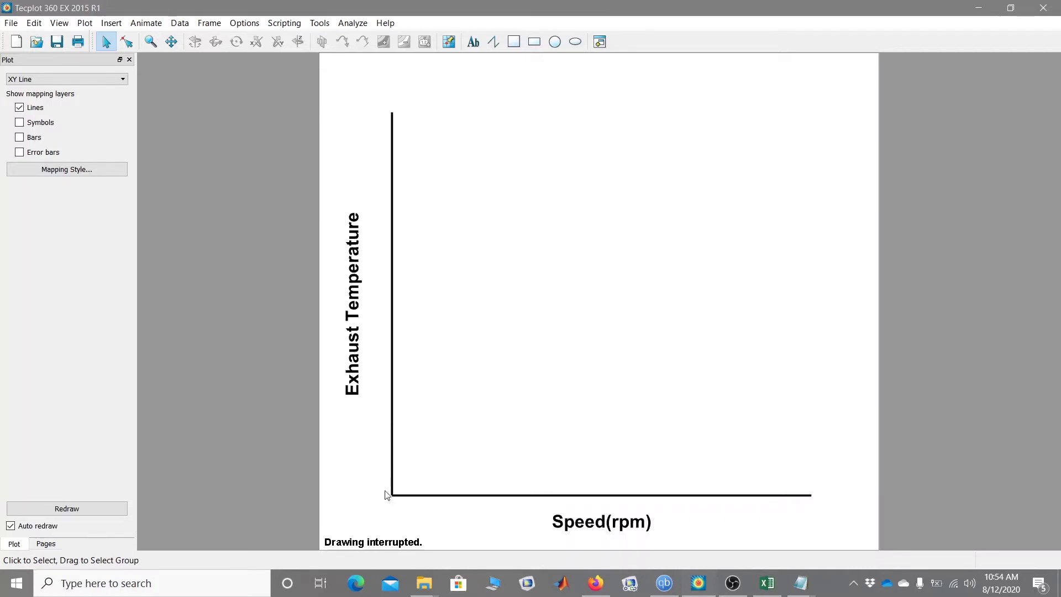
Set the Y1-axis title's offset from the axis line to 8%
left_click(390, 473)
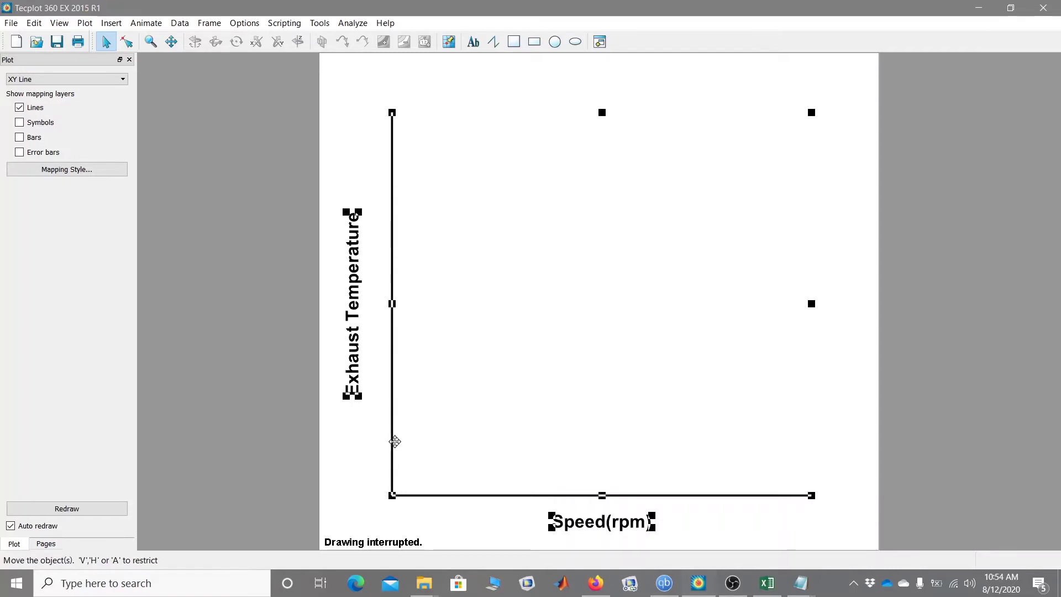
left_click_drag(393, 441, 392, 437)
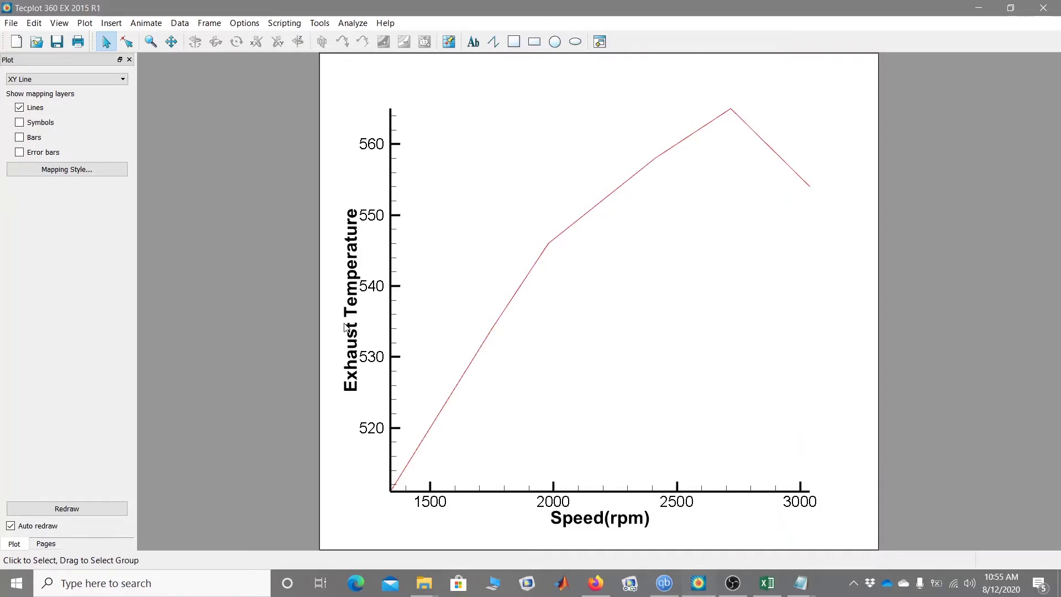
double_click(352, 281)
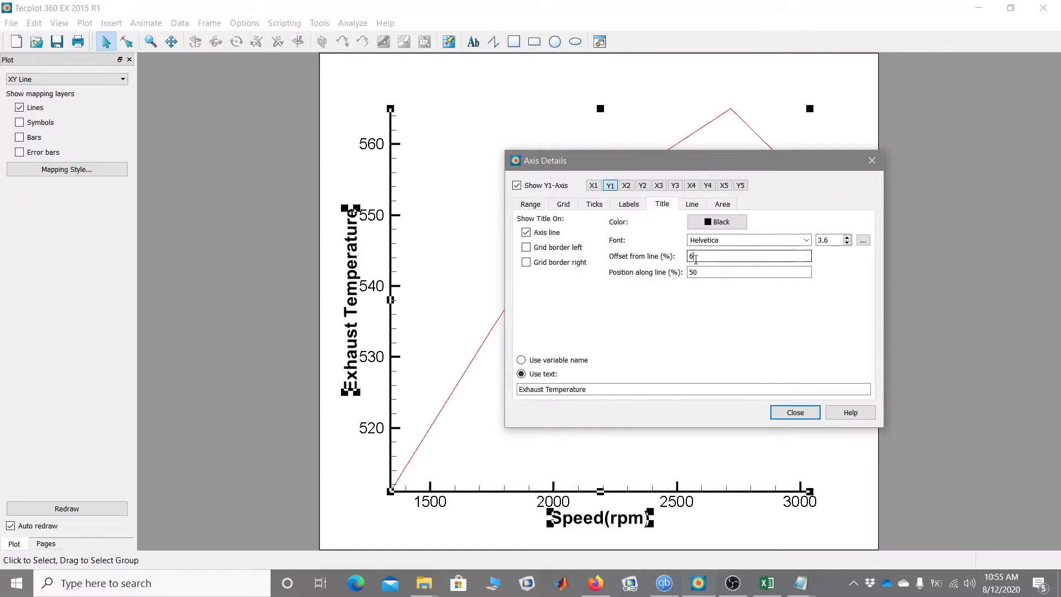
type("8")
key("Return")
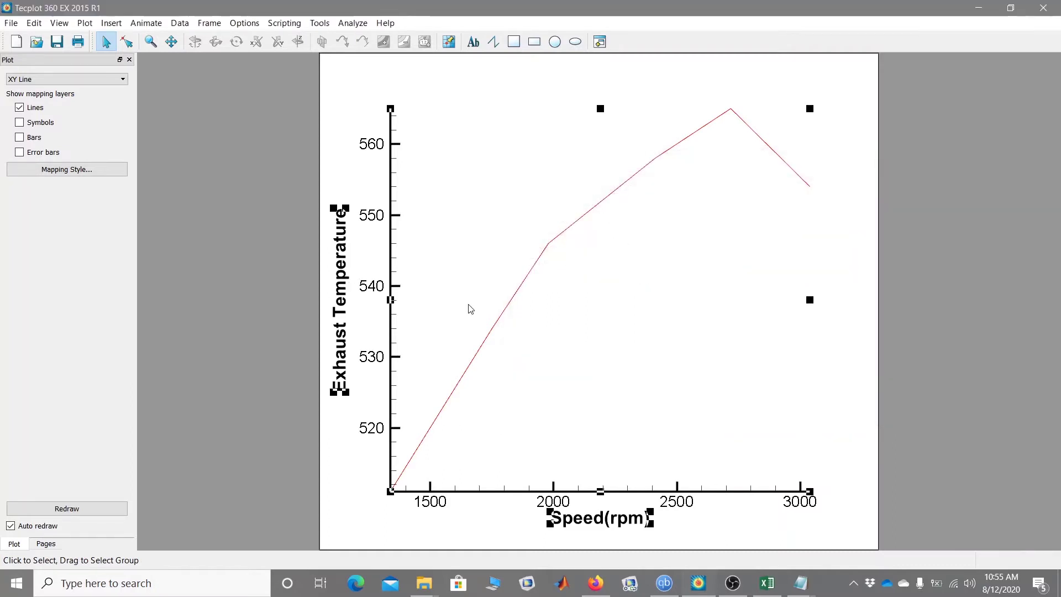
Show the grid border around the plot through the Y1-axis line settings
double_click(390, 459)
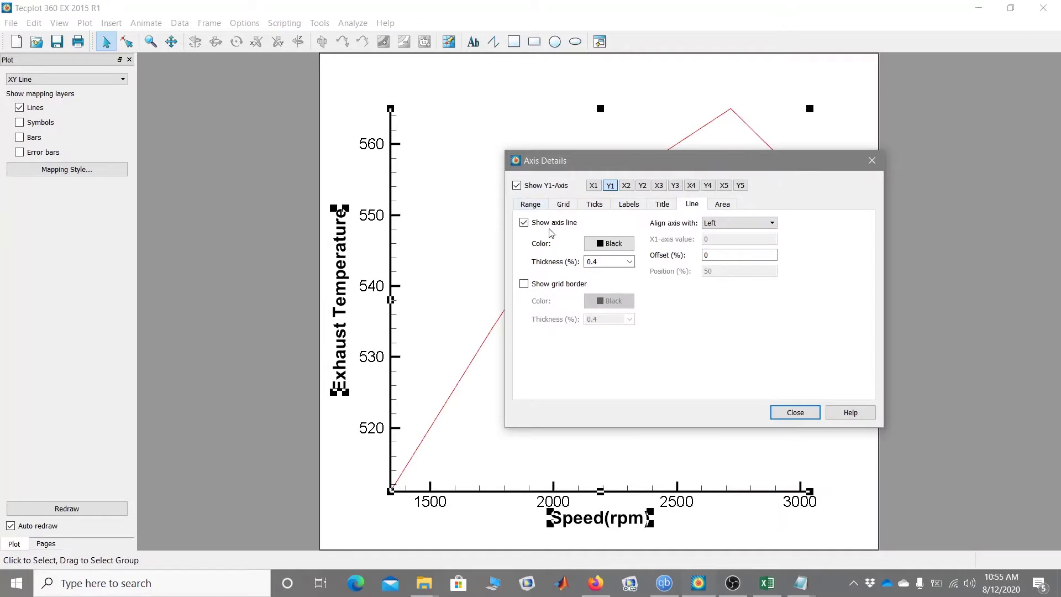
left_click(543, 284)
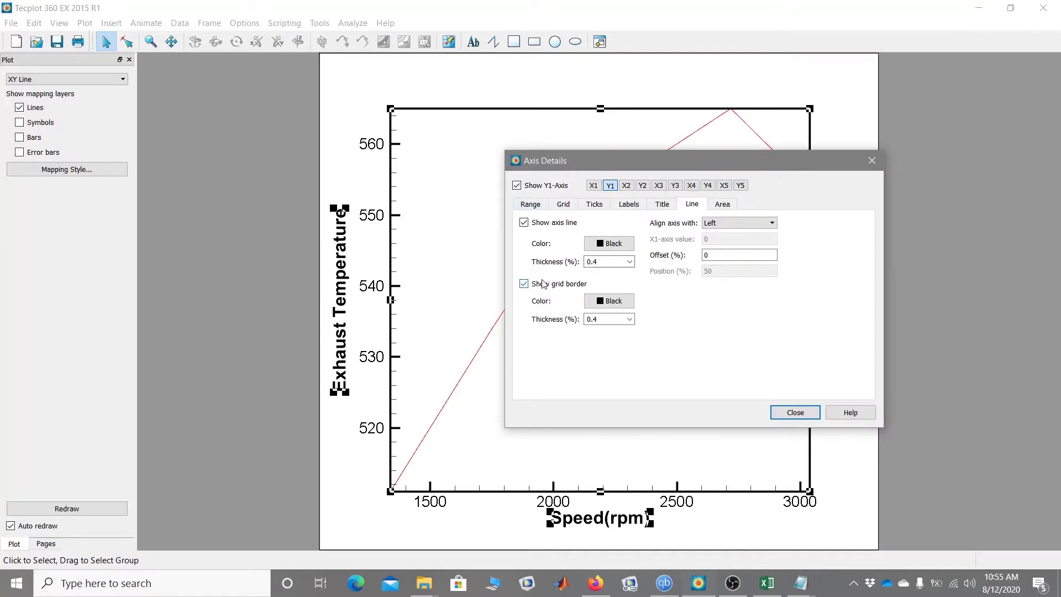
left_click(872, 160)
Set the X1-axis range to a minimum of 1300 and a maximum of 3100
double_click(463, 491)
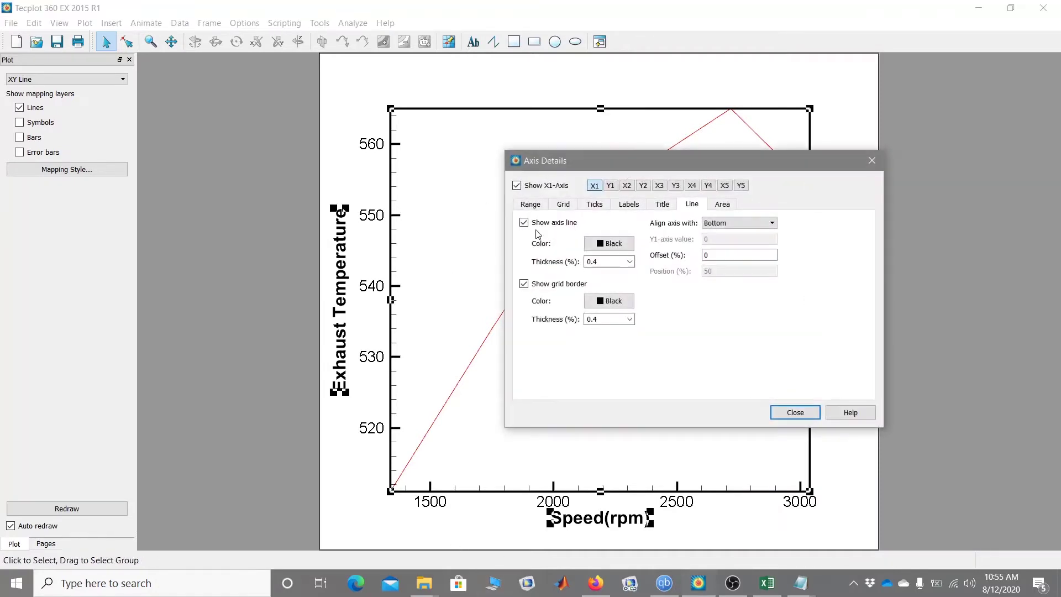
left_click(530, 204)
double_click(540, 222)
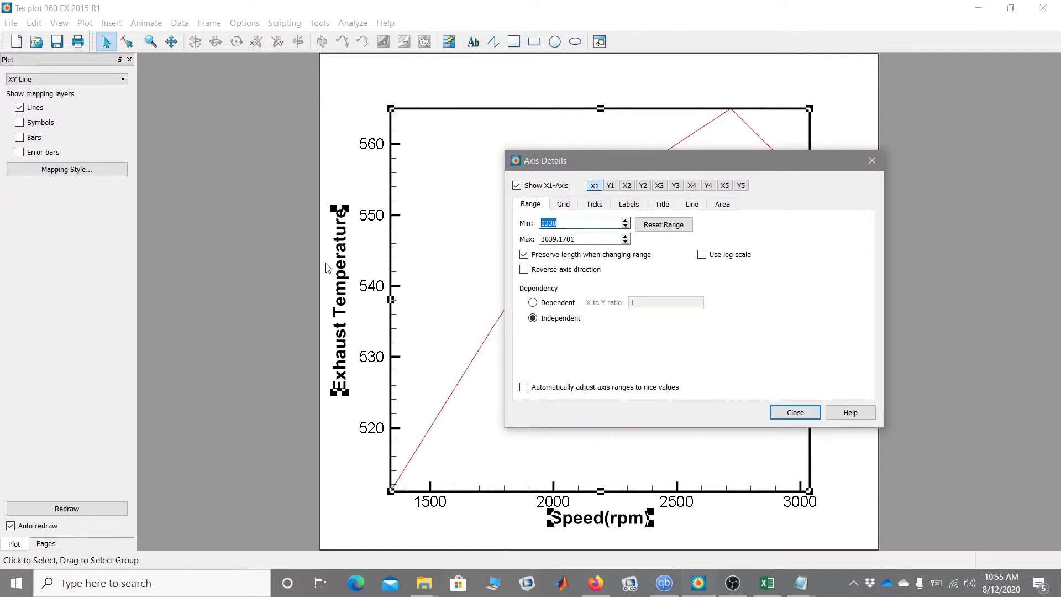
type("13")
key("Tab")
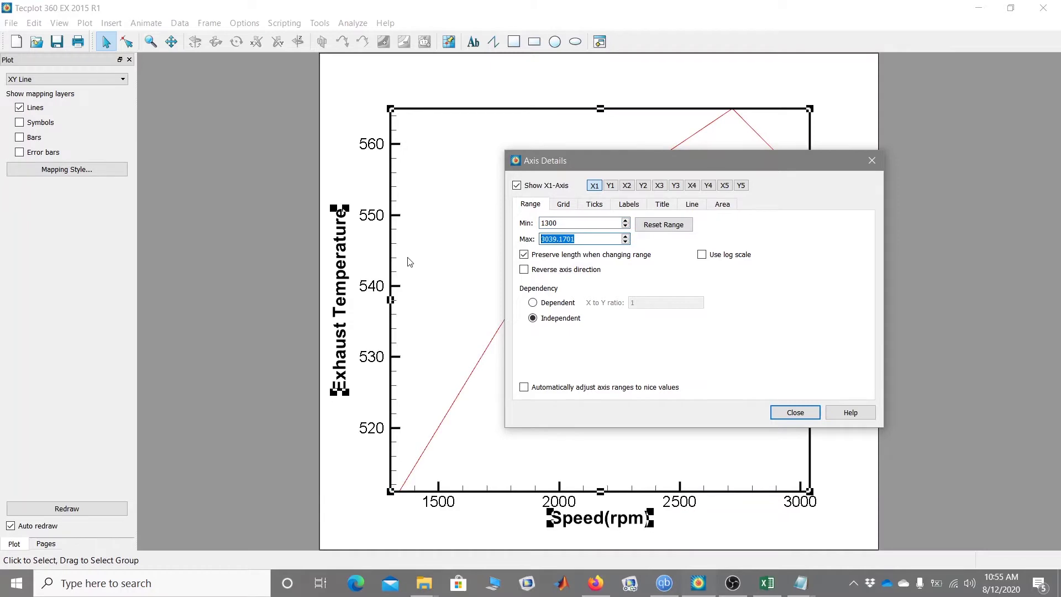
type("3100")
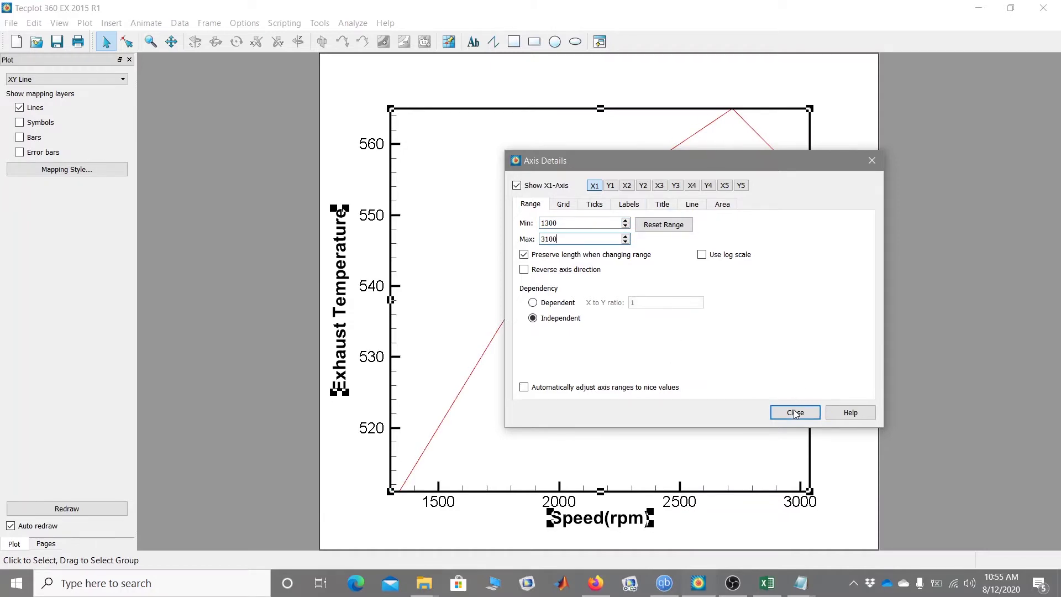